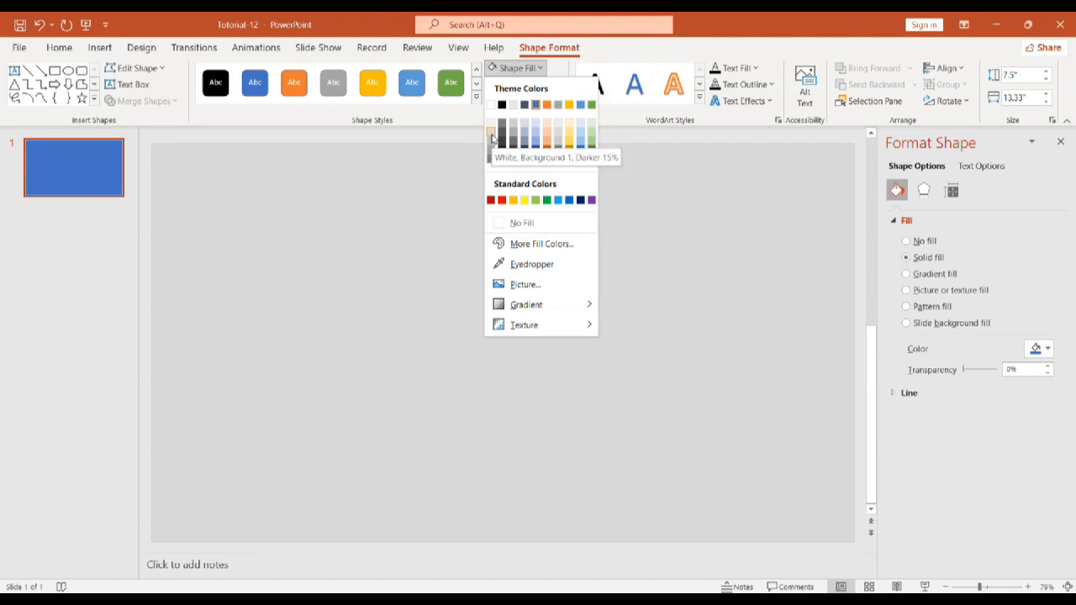
Step: Fill the full-slide rectangle with White, Background 1, Darker 15% and apply the outer shadow preset that casts to the right
click(492, 138)
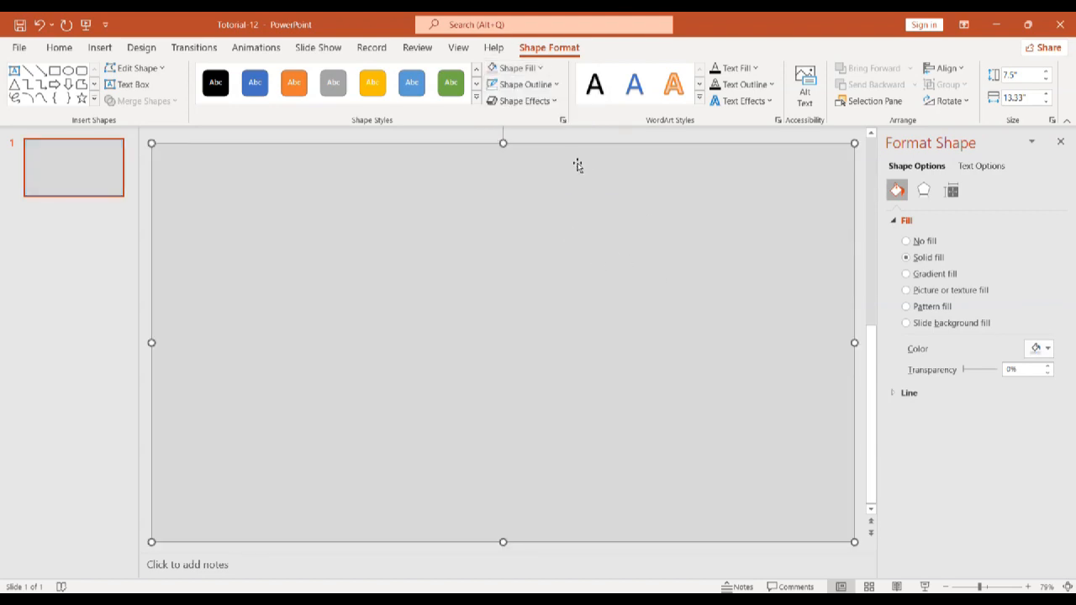
click(924, 190)
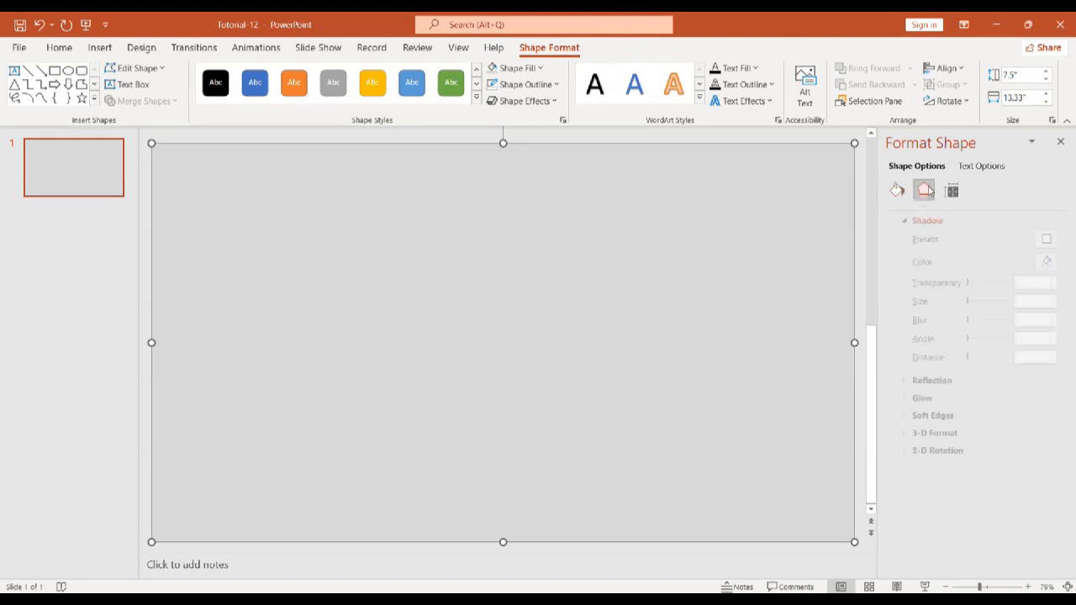
click(1041, 239)
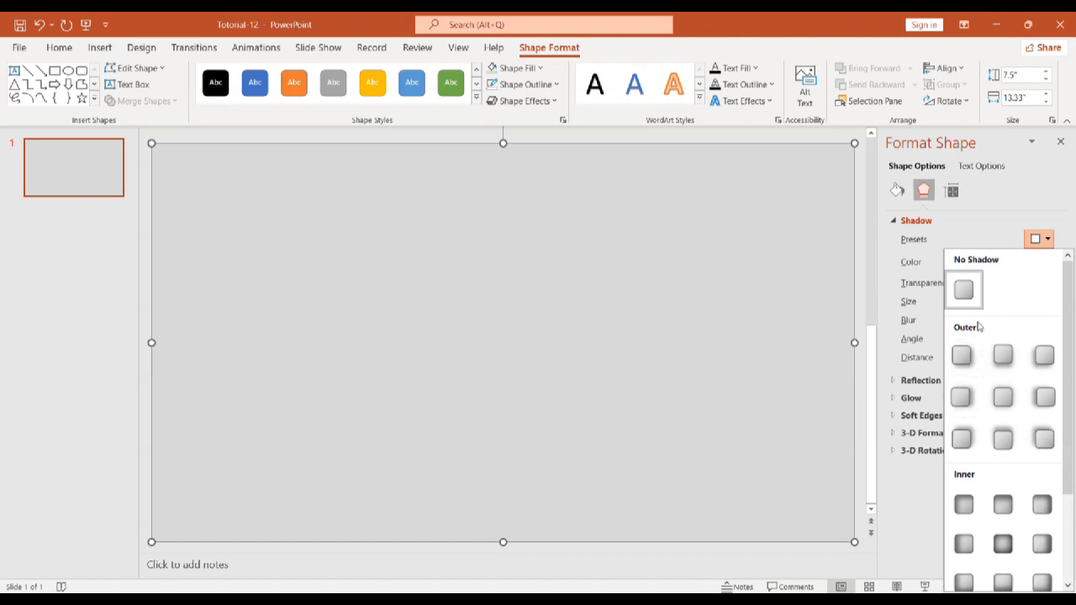
click(962, 402)
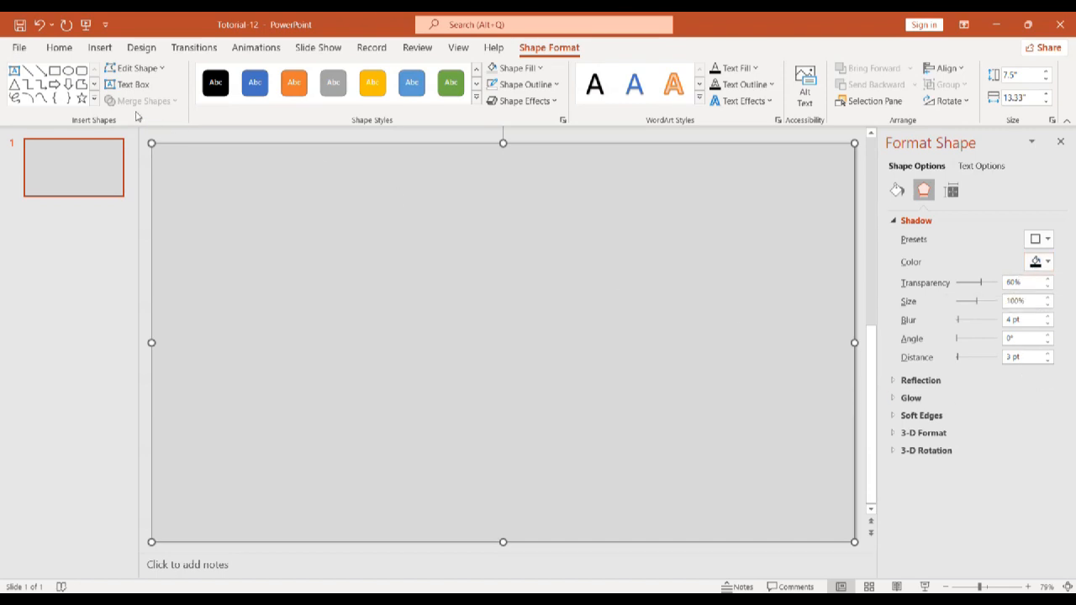
Step: Draw a rounded rectangle about 1.4" high and 0.68" wide in the upper middle of the slide
click(100, 47)
click(223, 99)
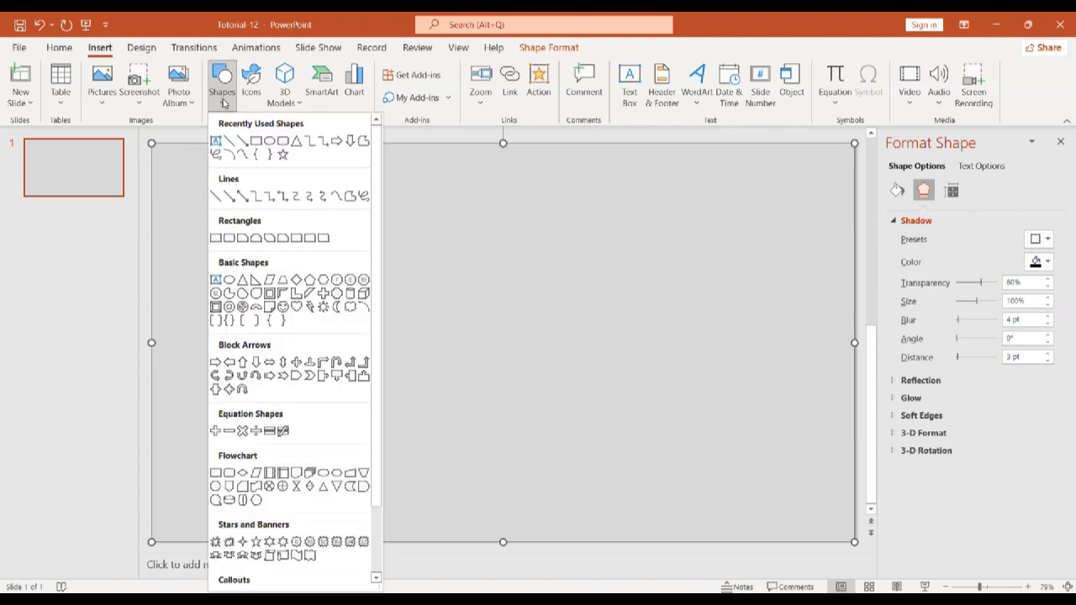
click(283, 144)
drag(434, 295, 438, 309)
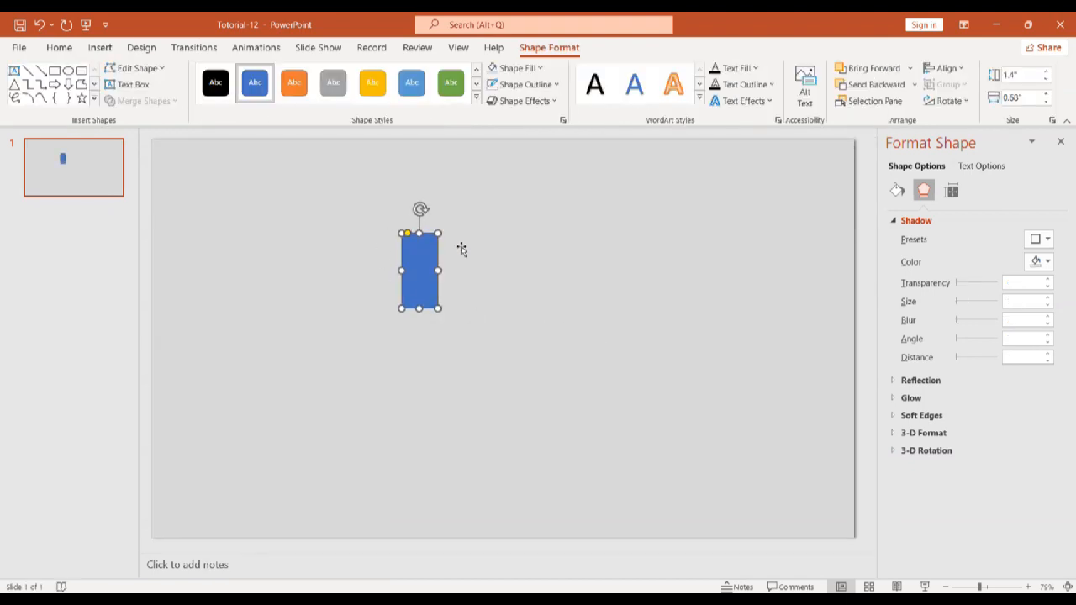
Step: Set the rounded rectangle's height to 3" and width to 1.5", and remove its outline
click(1031, 75)
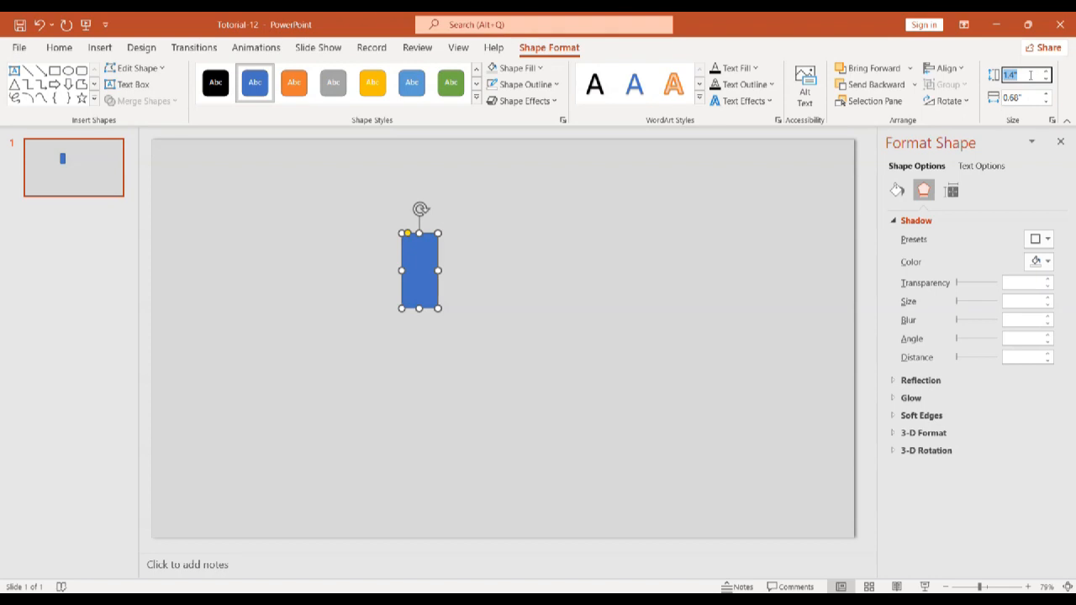
text(3)
key(Tab)
text(1)
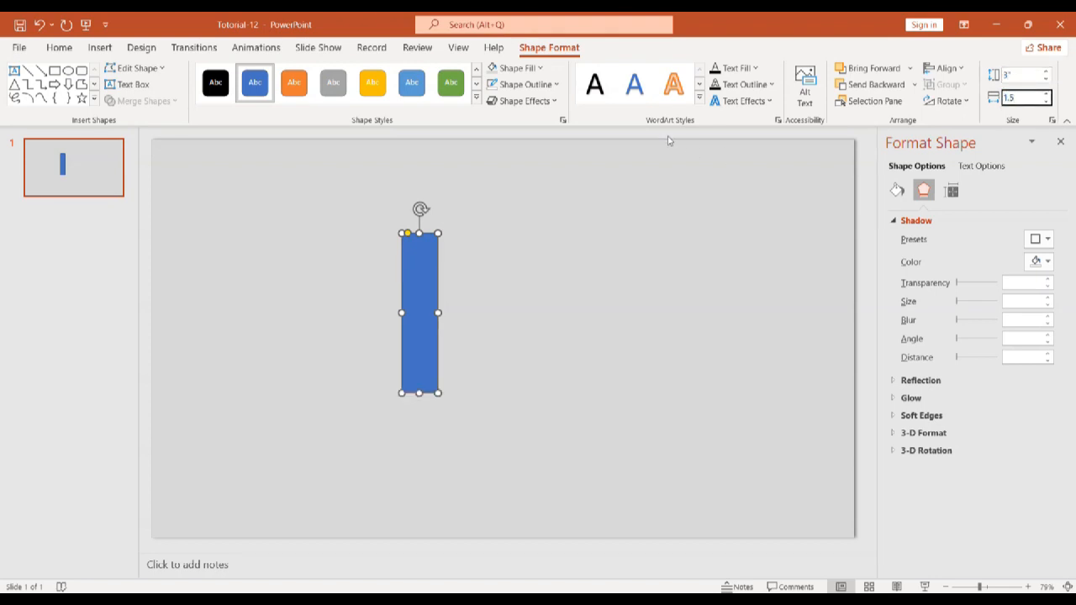
click(525, 84)
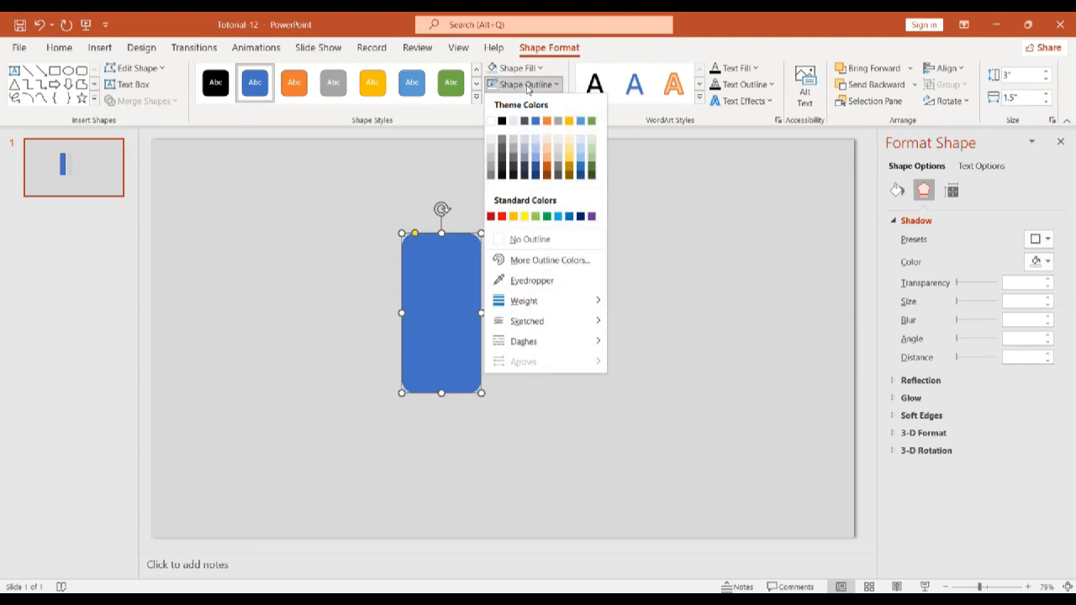
click(528, 239)
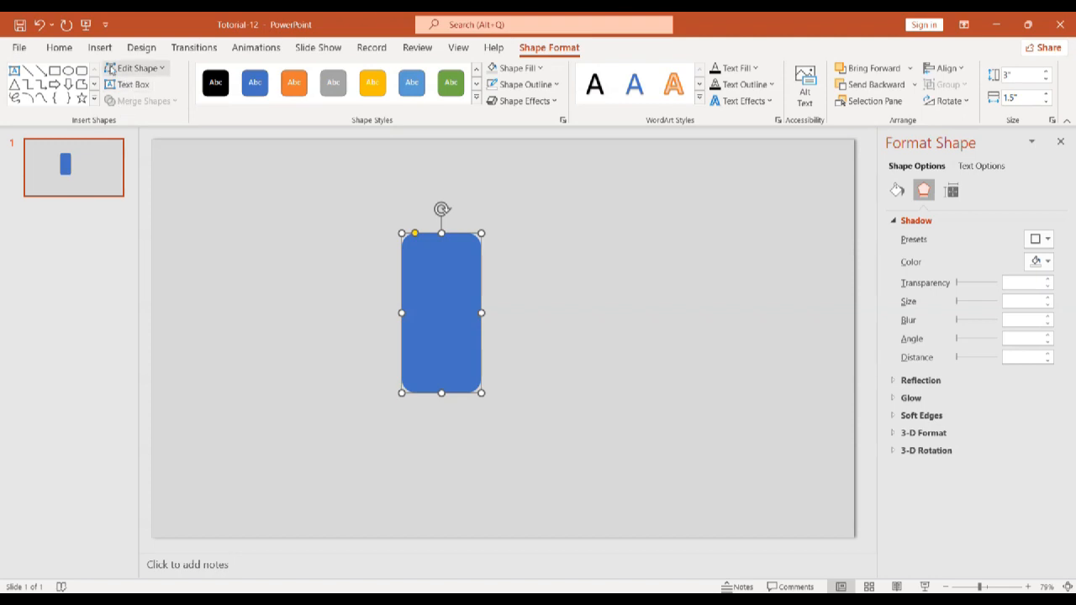
Step: Draw a rectangle about 4.71" high and 1.81" wide covering the right half of the rounded rectangle
click(105, 51)
click(222, 88)
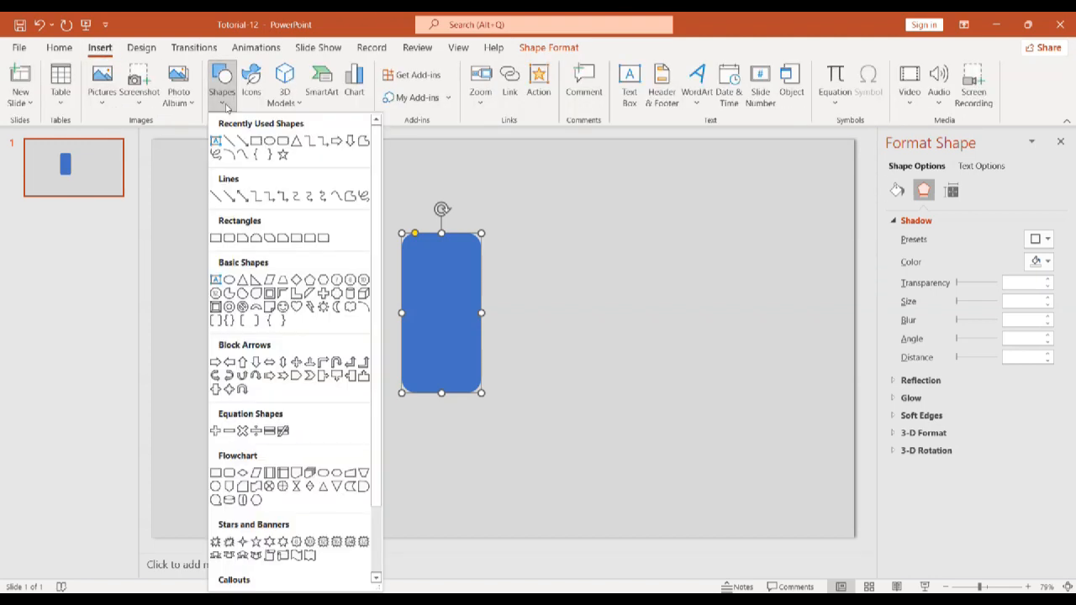
click(256, 140)
drag(535, 174, 438, 426)
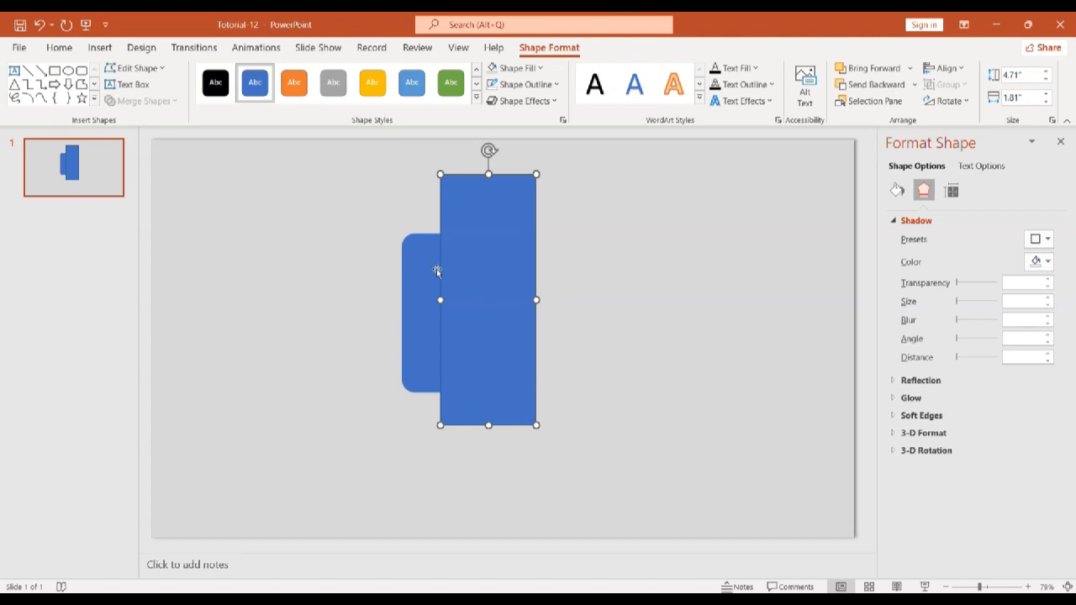
Step: Subtract the tall rectangle from the rounded rectangle to leave a tab rounded only on its left side
click(416, 248)
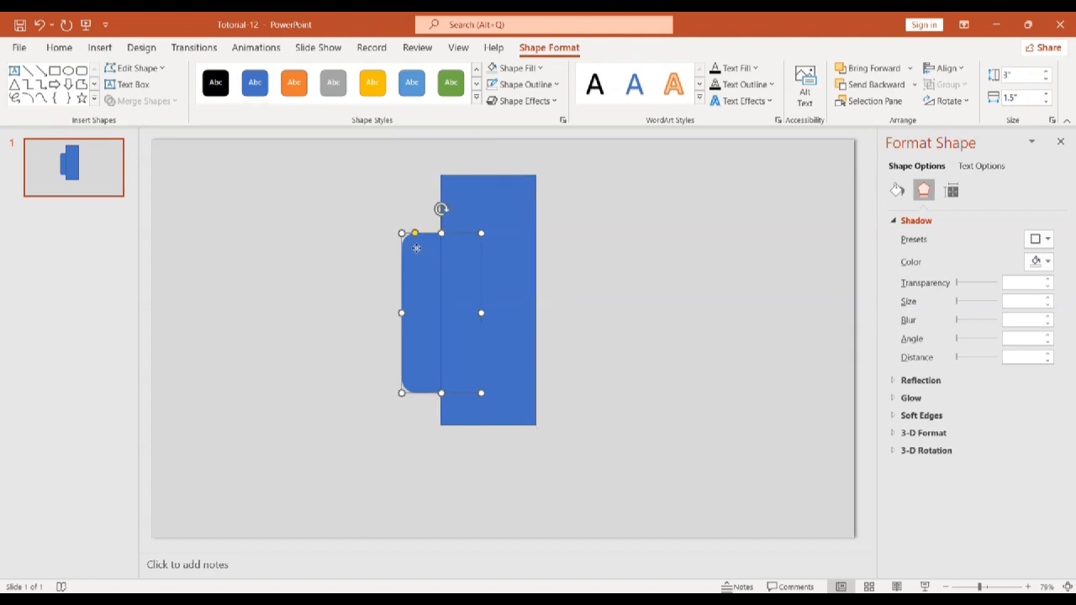
shift+click(484, 200)
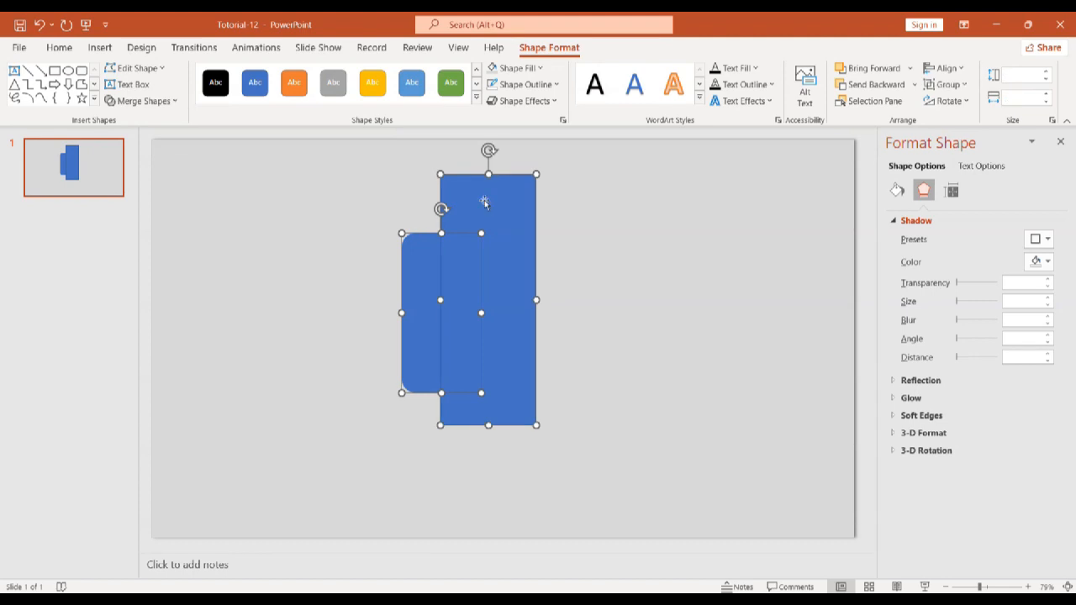
click(141, 101)
click(143, 196)
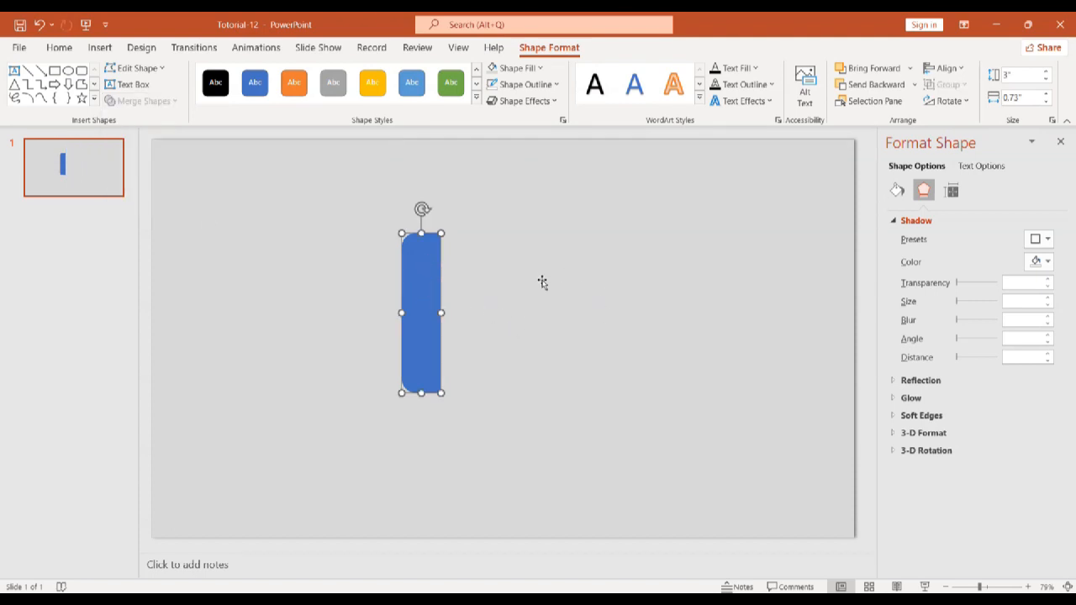
Step: Align the blue tab to the right edge and vertical middle of the gray background rectangle
shift+click(612, 194)
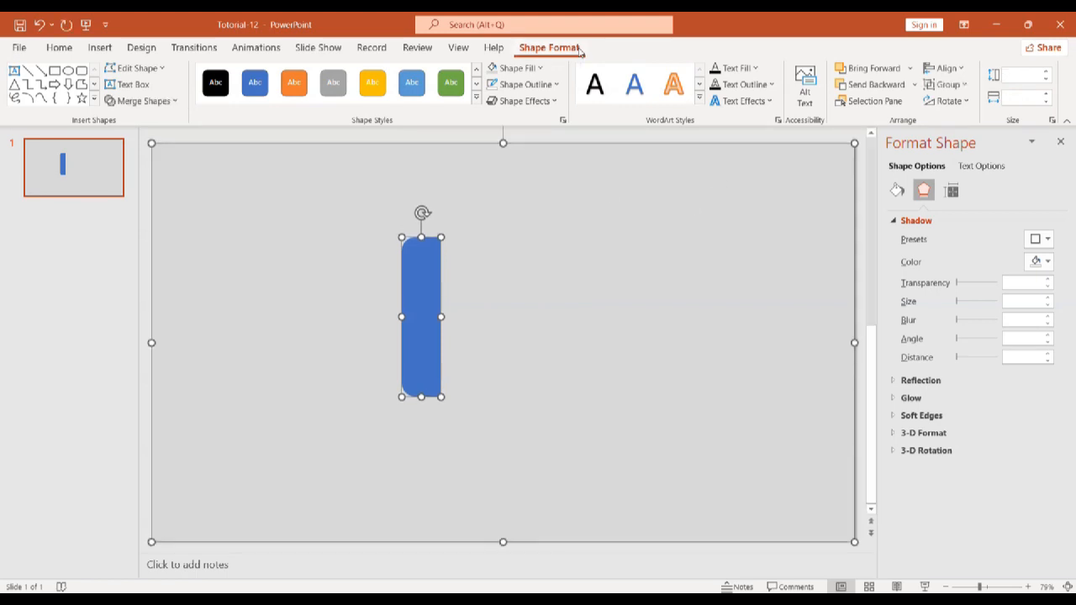
click(945, 68)
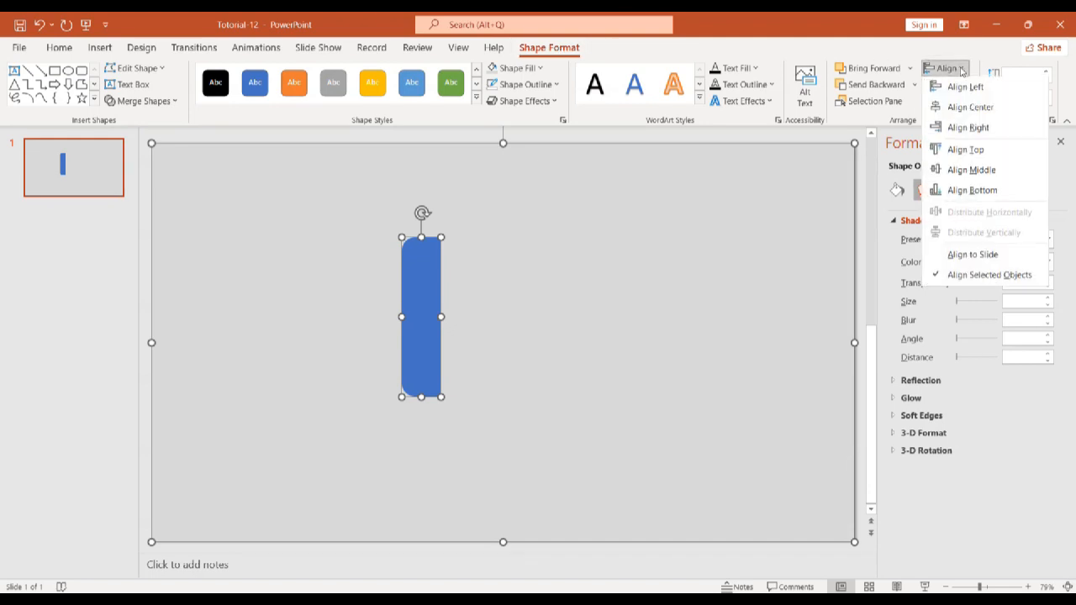
click(964, 131)
click(945, 67)
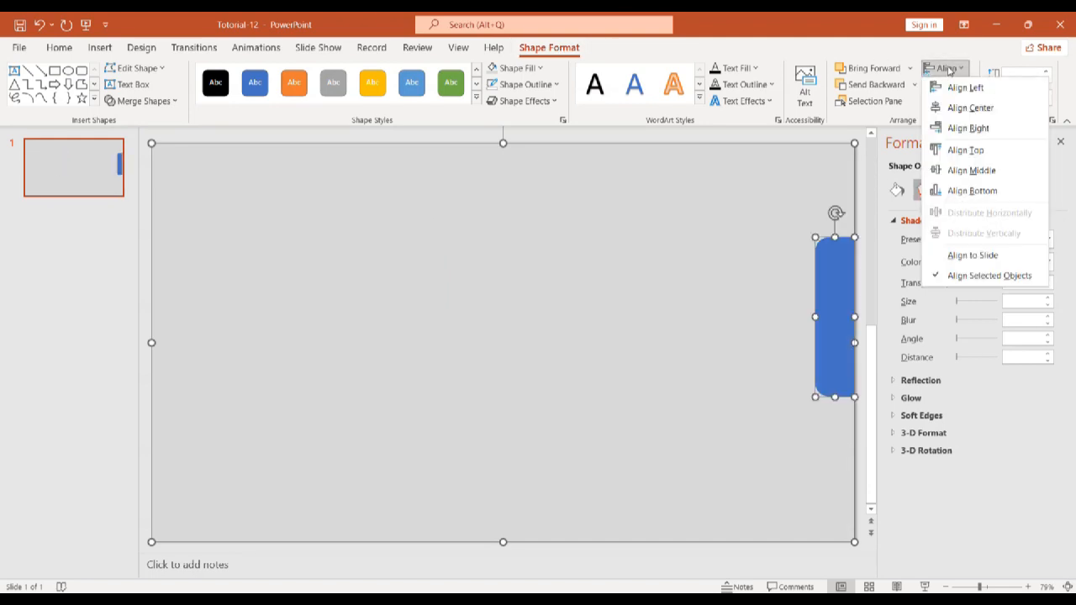
click(967, 170)
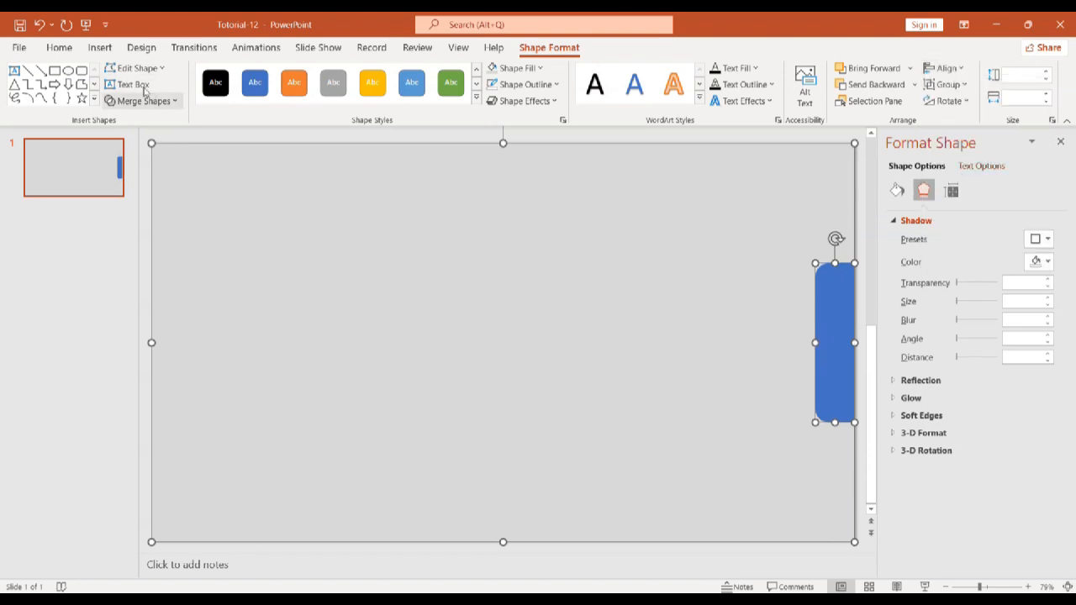
Step: Add a text box reading "About" on the gray area and rotate it 90° counterclockwise so it reads upward
click(99, 47)
click(224, 106)
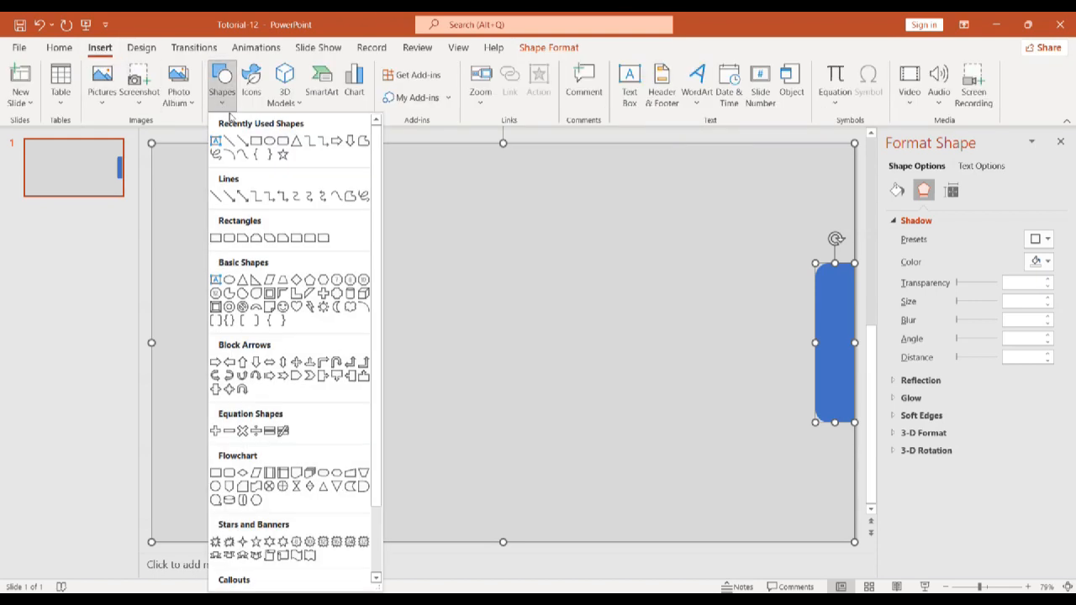
click(215, 141)
click(344, 133)
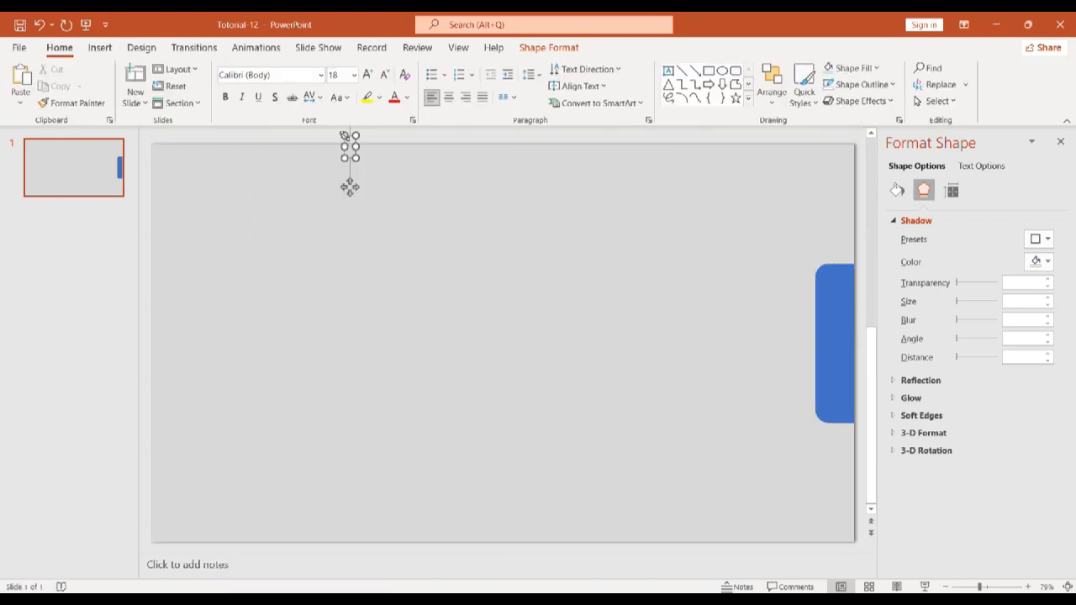
text(About)
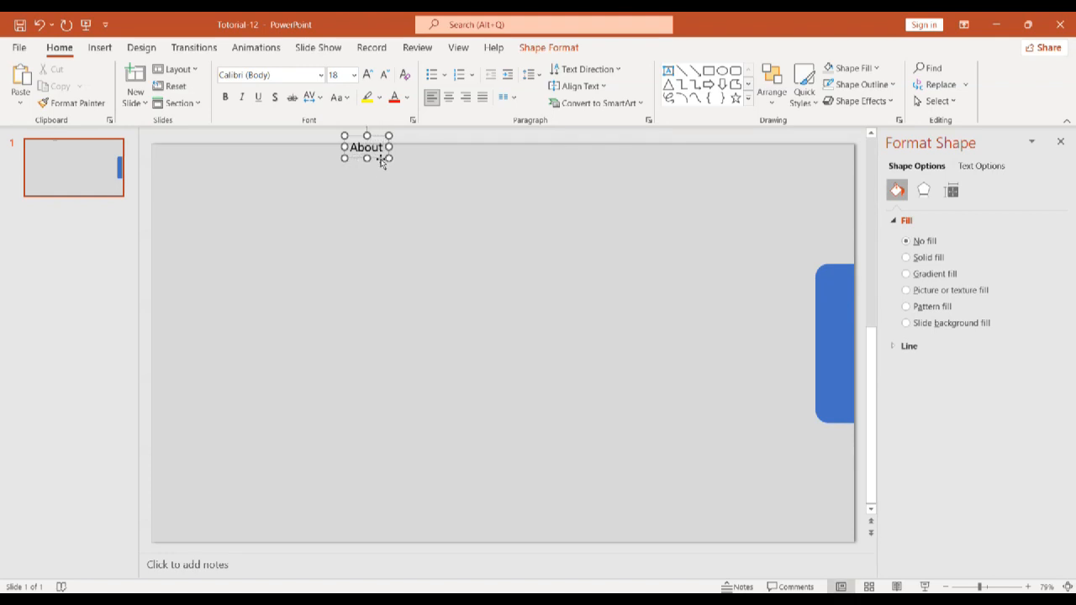
drag(379, 157, 423, 303)
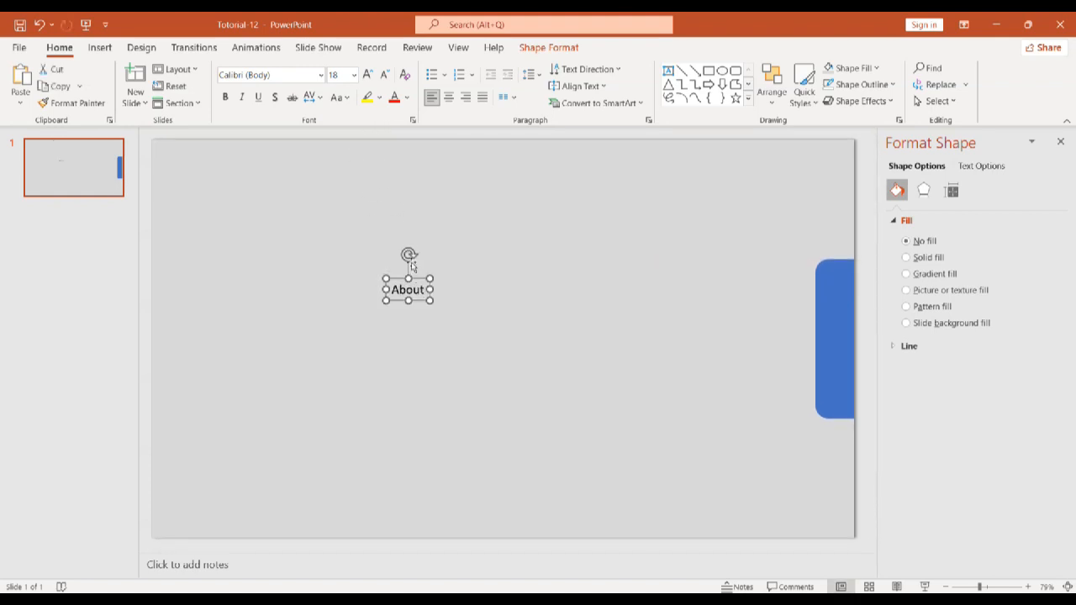
drag(409, 254, 373, 289)
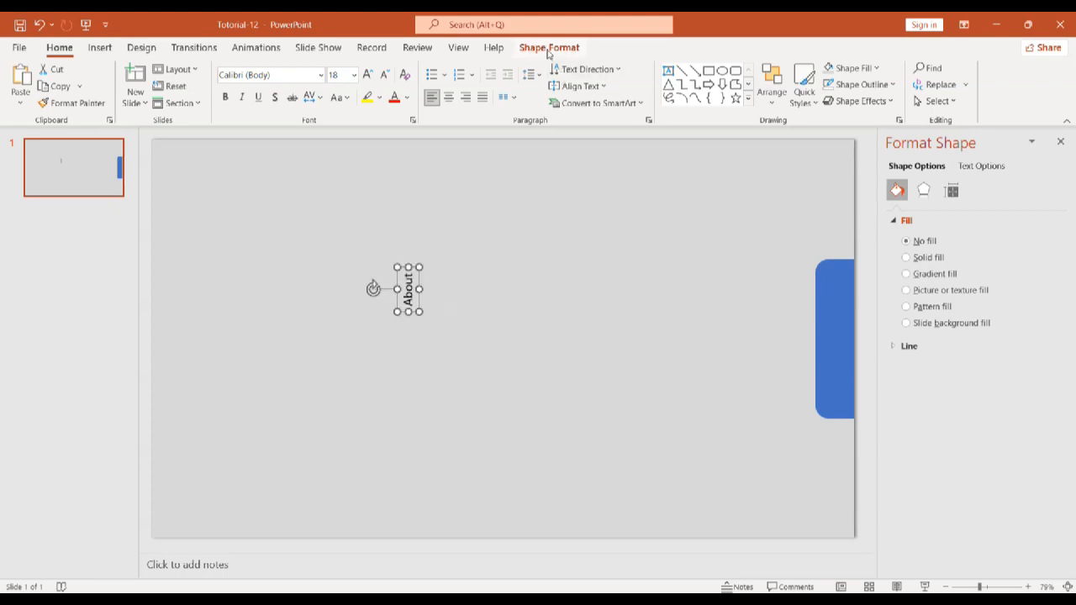
Step: Align the rotated "About" text box to the slide's right edge and vertical middle
click(549, 48)
click(945, 68)
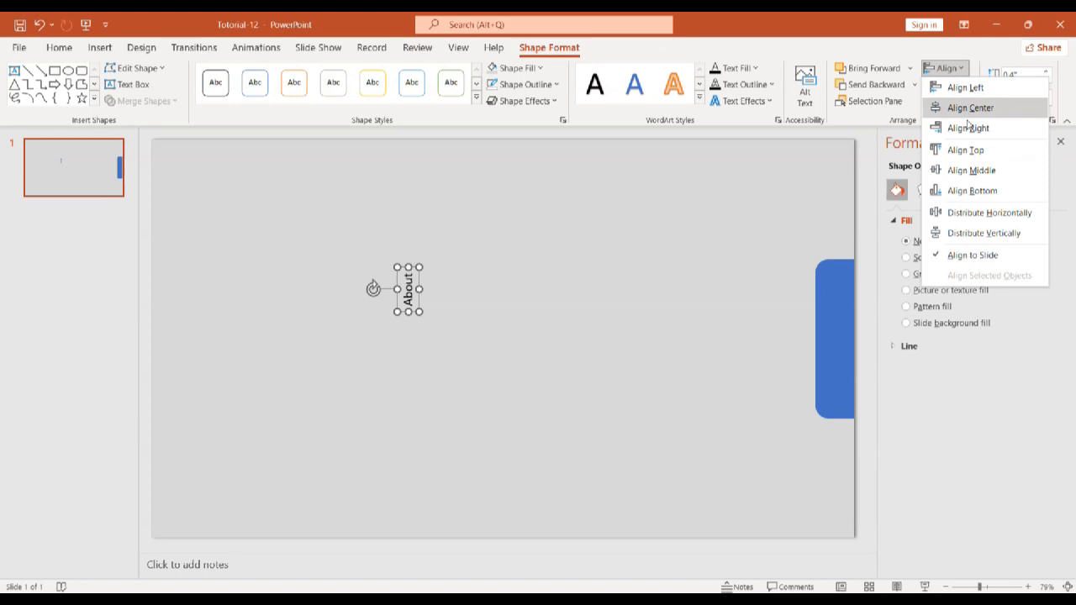
click(968, 129)
click(945, 69)
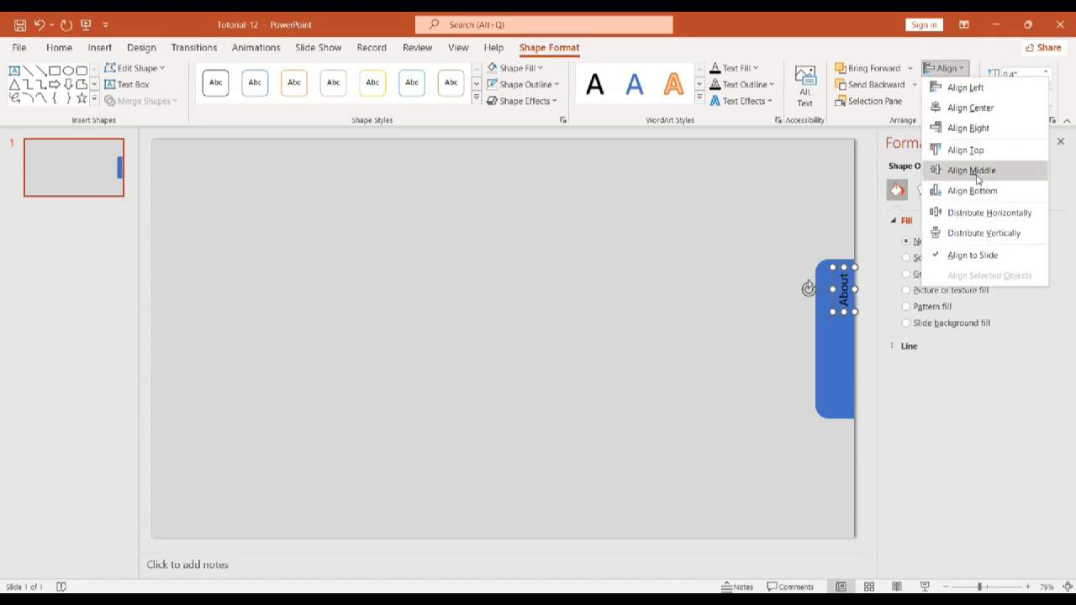
click(975, 171)
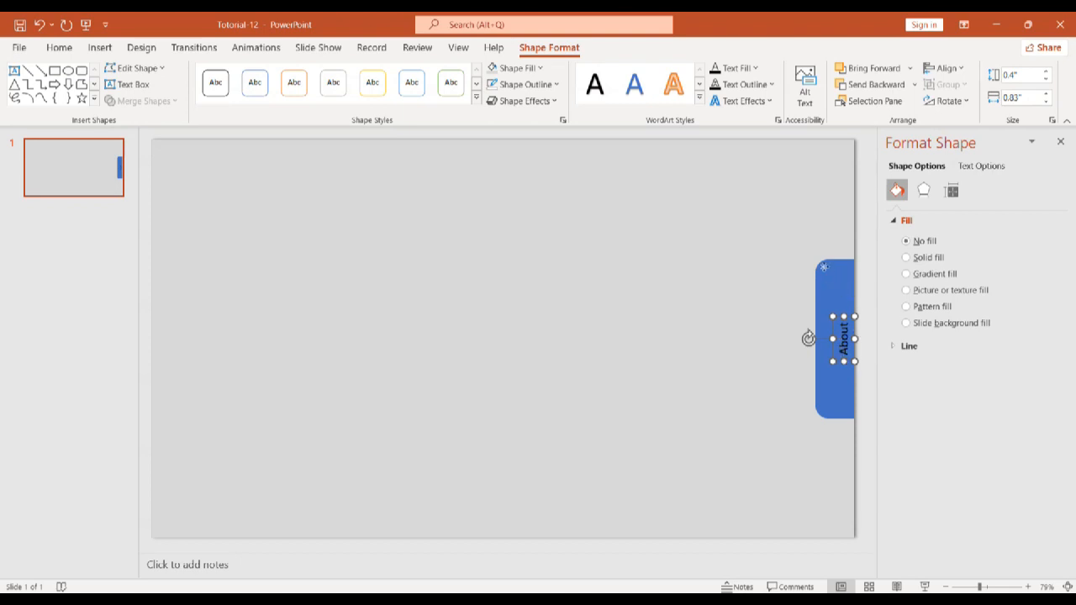
Step: Center the "About" text horizontally on the blue tab and group all objects on the slide
shift+click(824, 267)
click(948, 71)
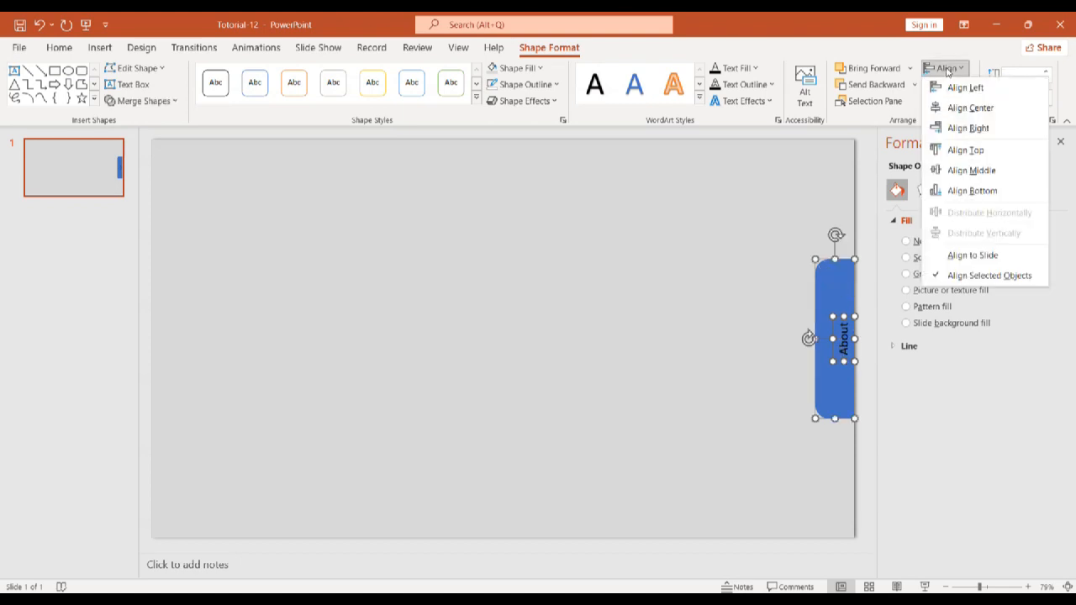
click(954, 108)
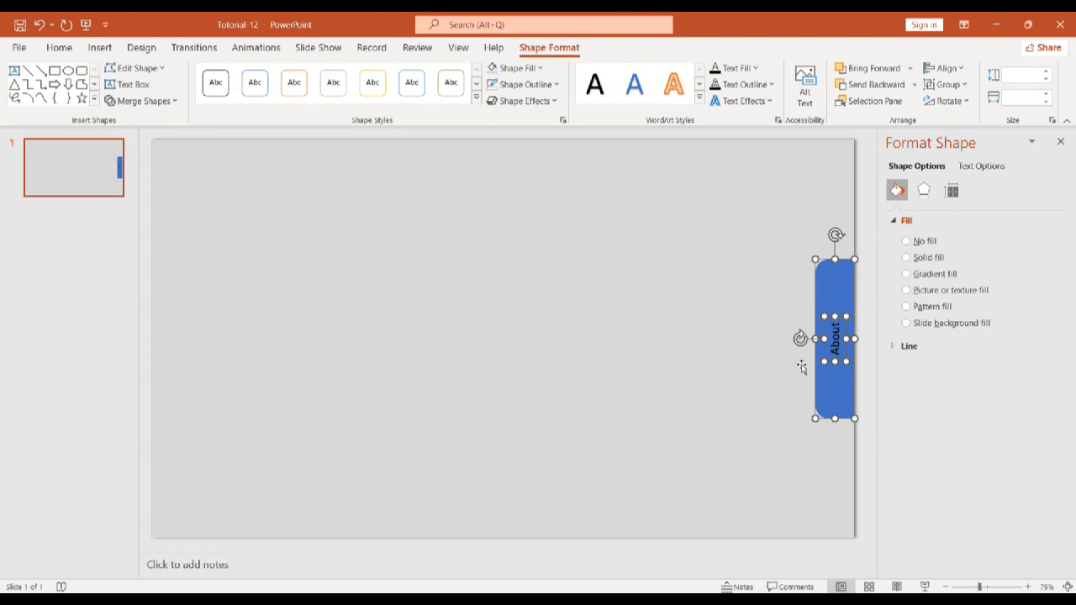
key(ctrl+a)
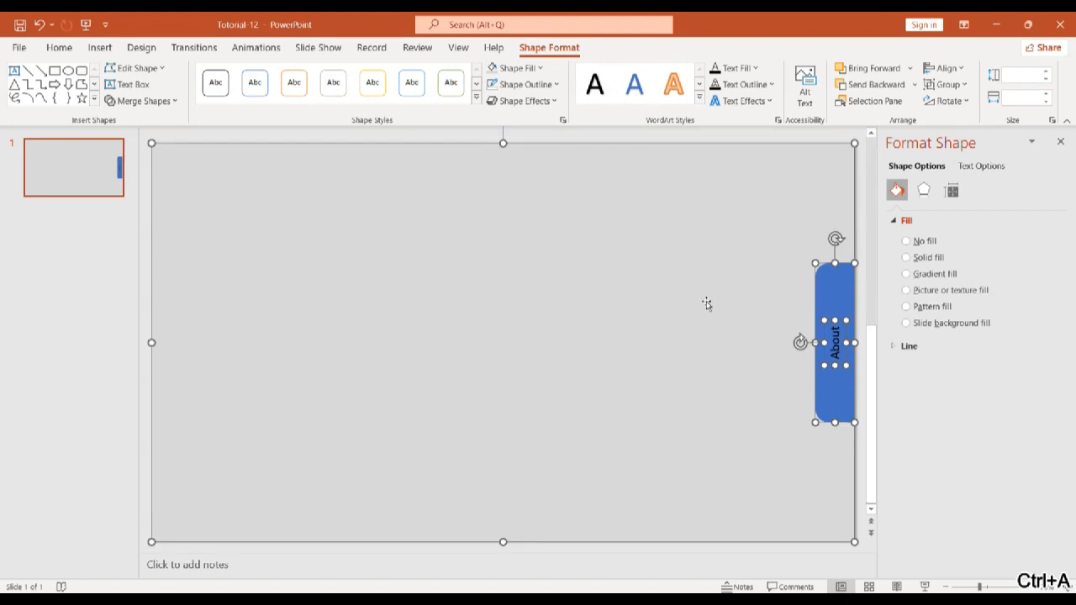
key(ctrl+g)
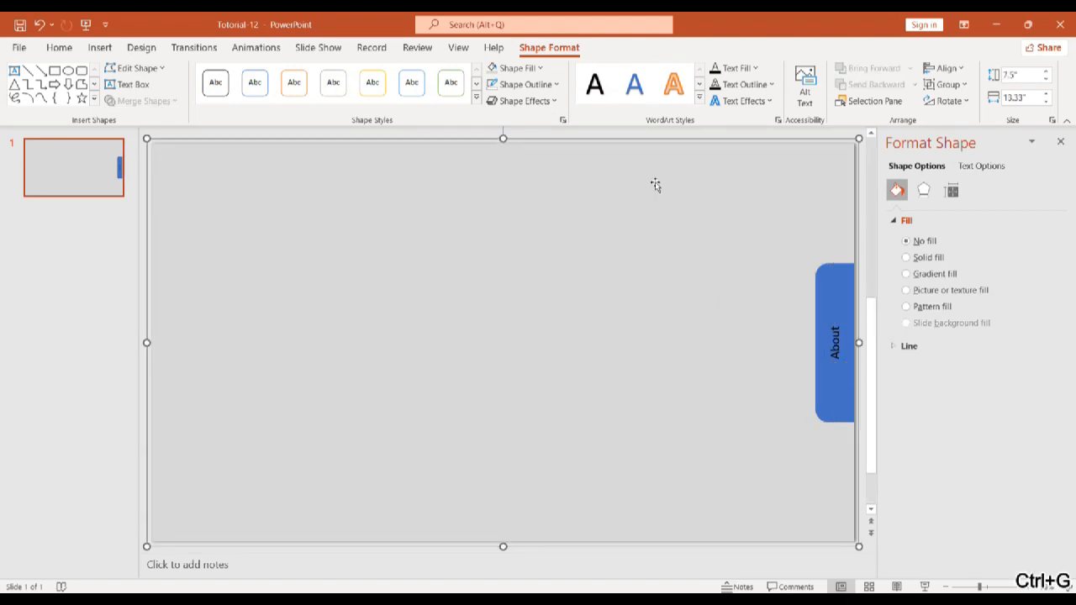
Step: Duplicate the slide with the "About" tab four times to make five slides
right_click(78, 189)
click(115, 327)
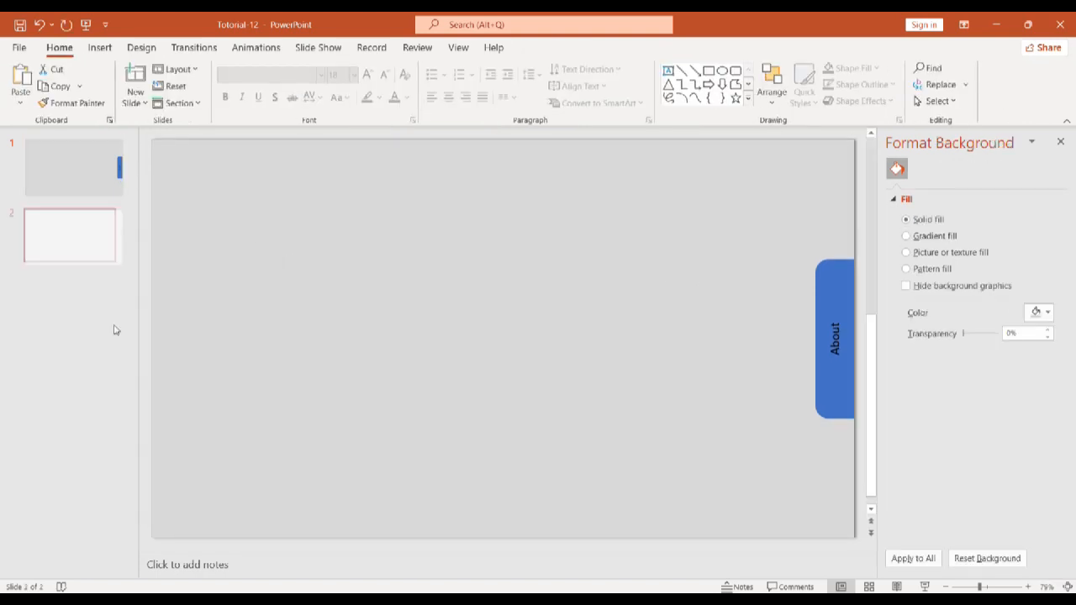
right_click(87, 259)
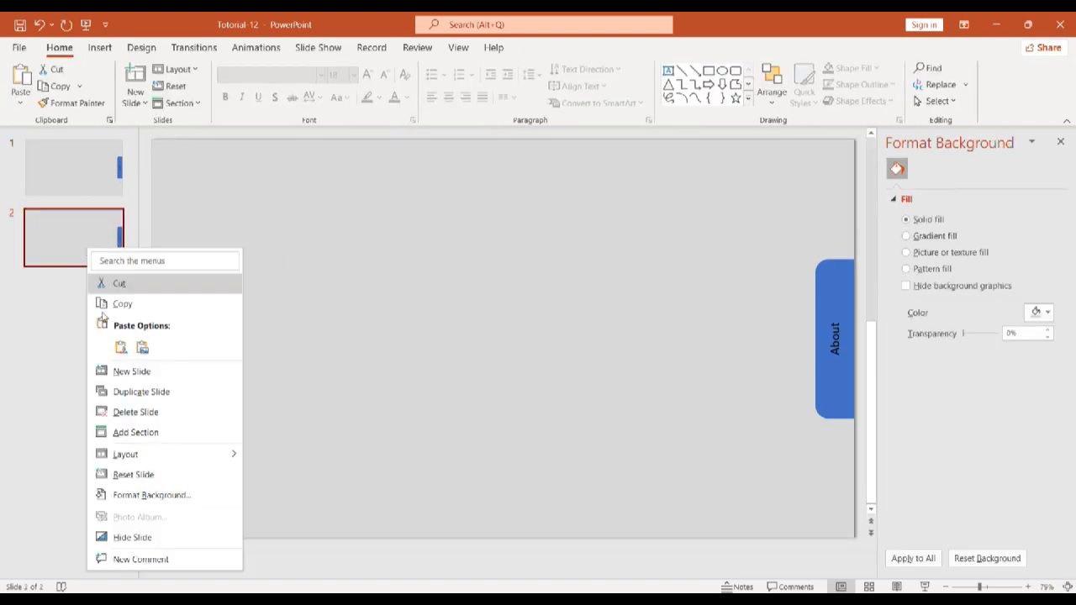
click(118, 390)
right_click(99, 336)
click(137, 416)
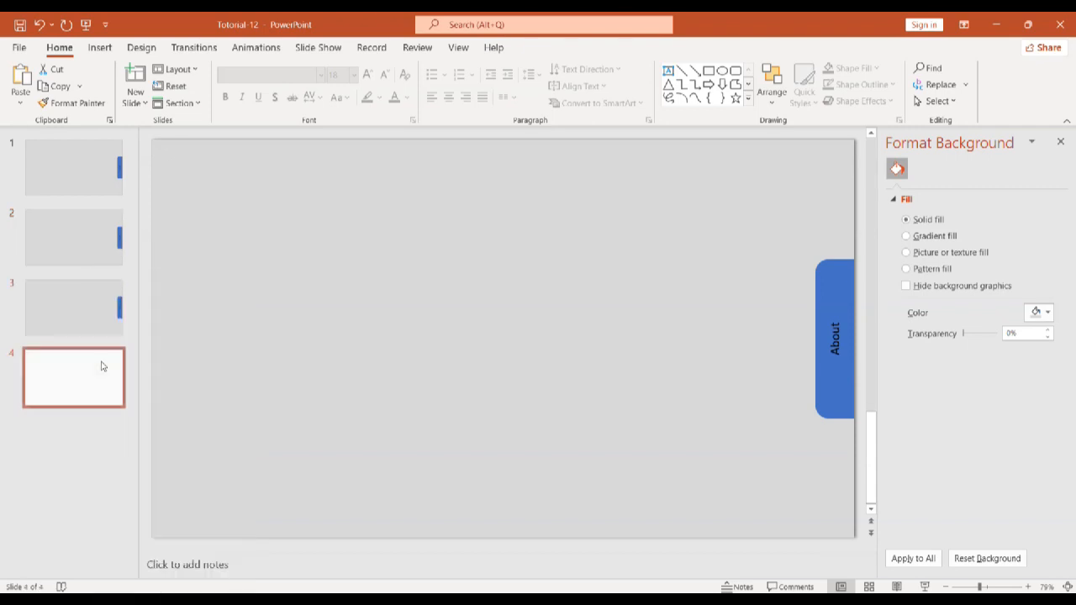
right_click(82, 374)
click(118, 189)
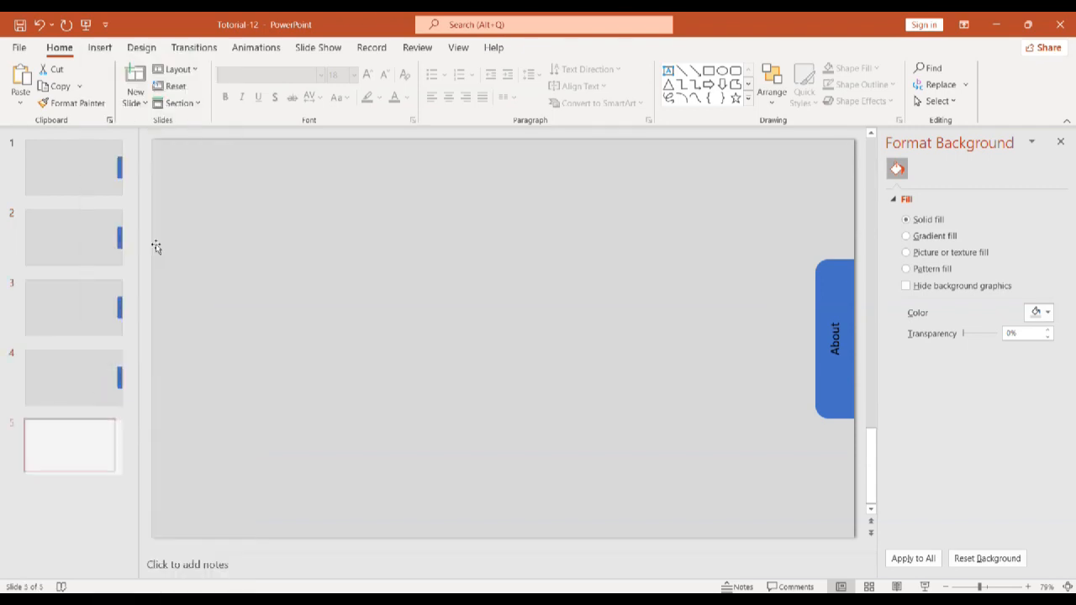
Step: On slide 2, change the tab label to "What" and fill the tab with standard Light Green
click(84, 243)
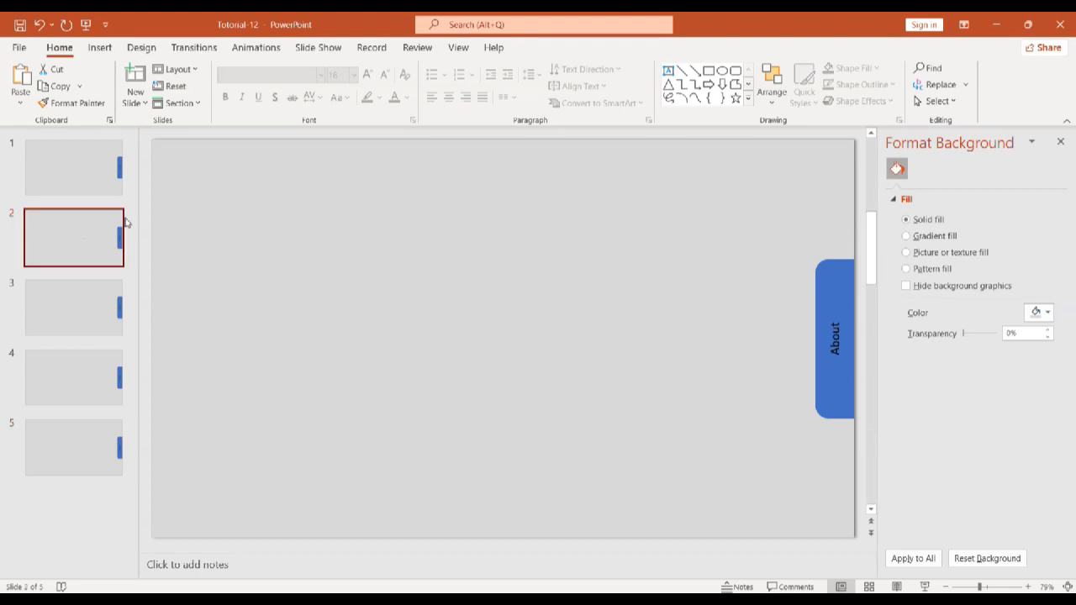
click(88, 168)
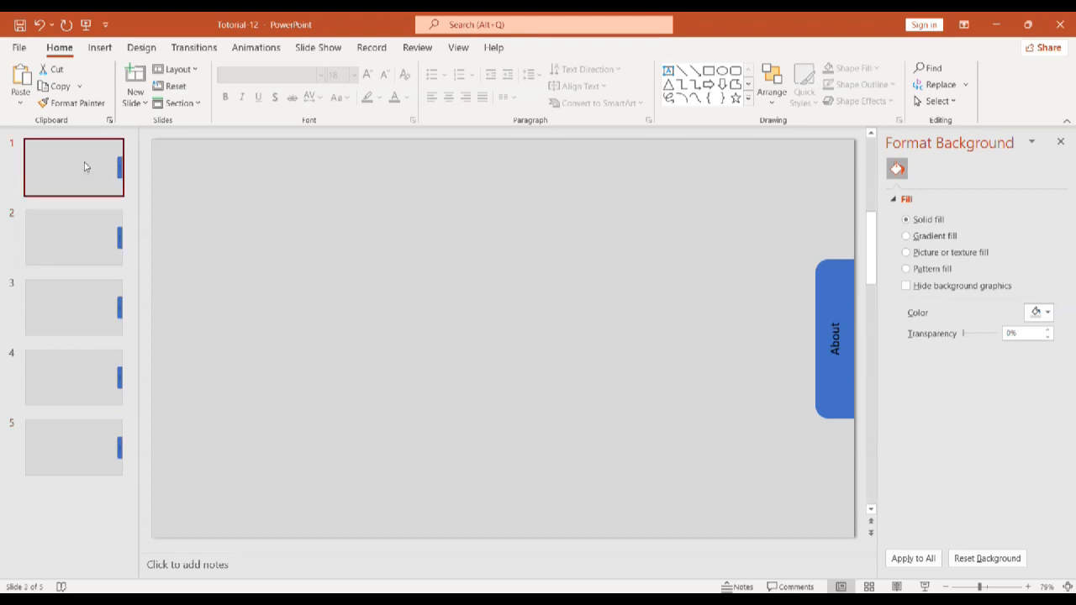
click(92, 236)
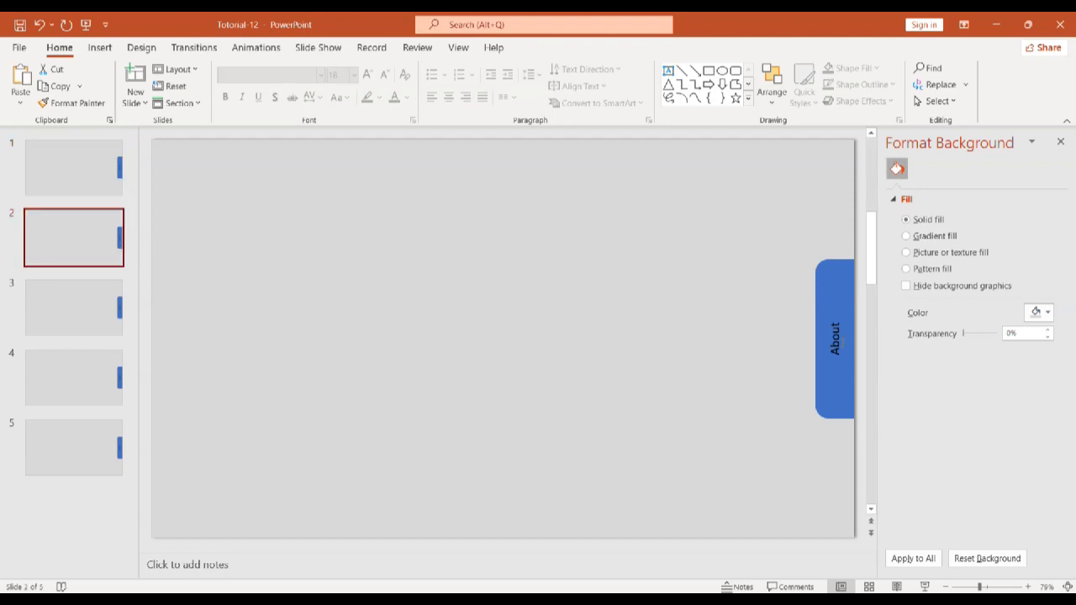
click(800, 338)
key(ctrl+a)
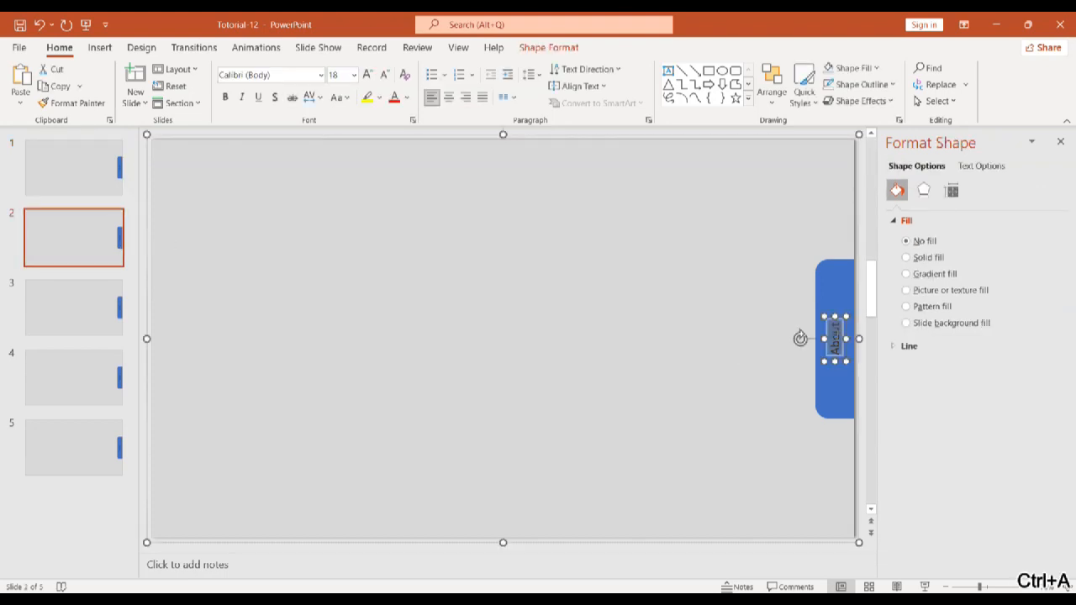
text(What)
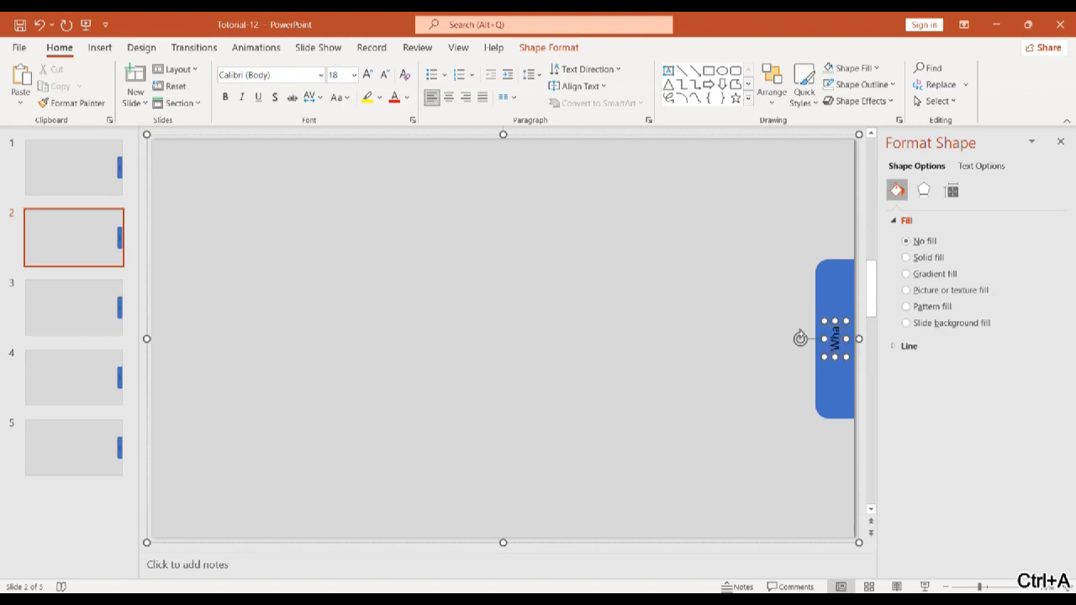
click(835, 282)
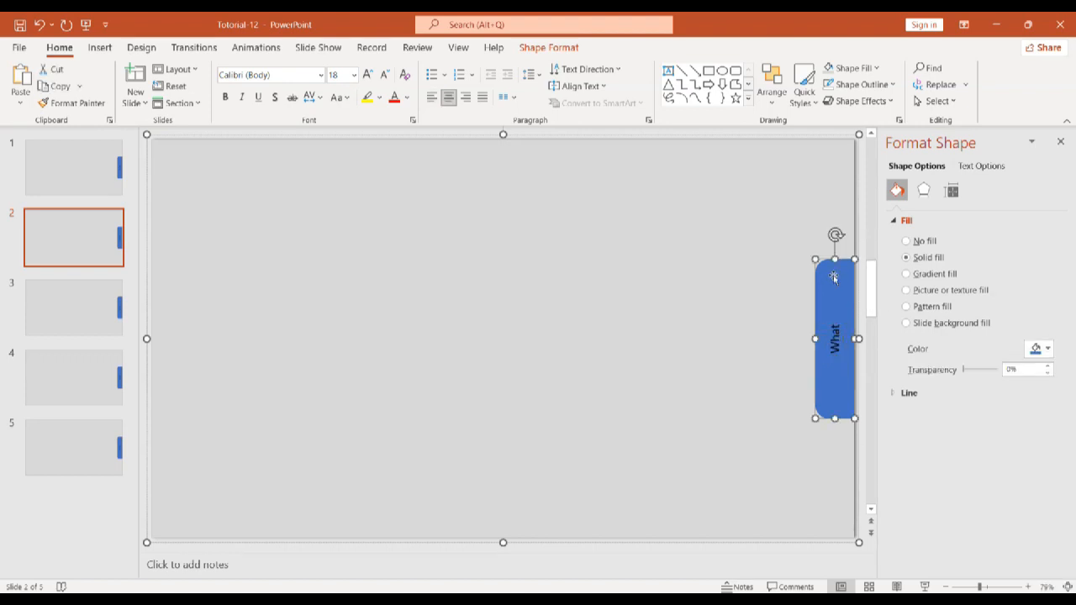
click(548, 47)
click(514, 67)
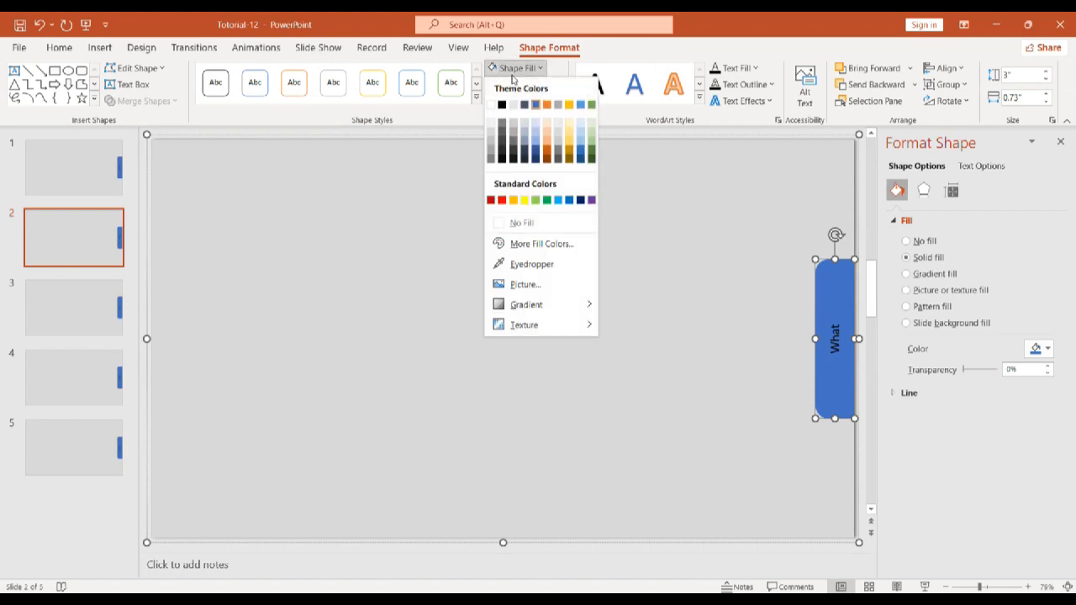
click(535, 199)
Step: On slide 3, change the tab label to "How" and fill the tab with standard Light Blue
click(63, 303)
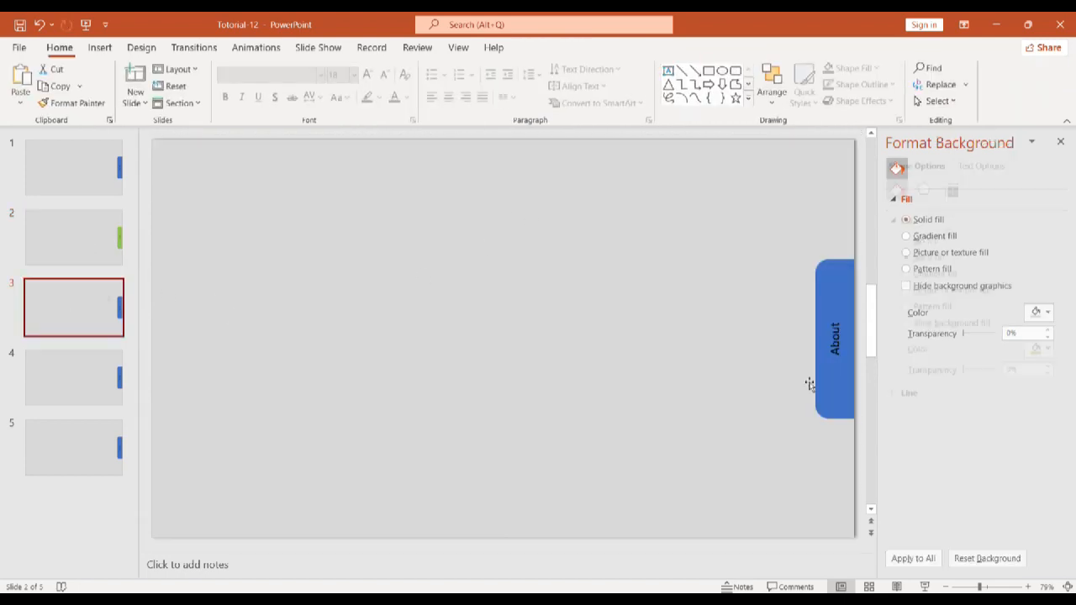
click(848, 348)
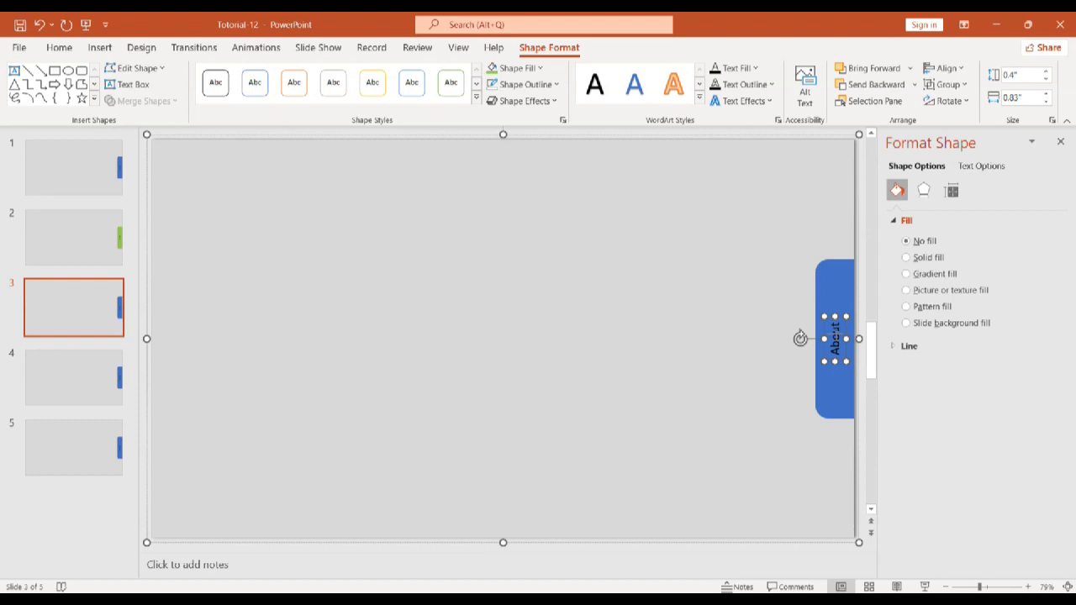
key(ctrl+a)
text(How)
click(841, 279)
click(540, 69)
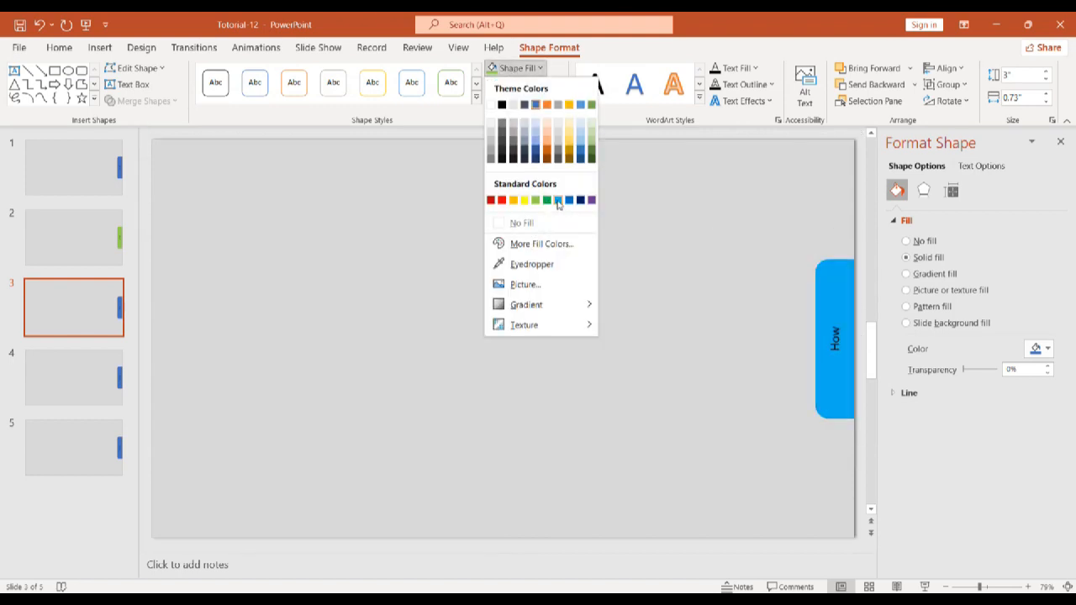
click(557, 200)
Step: On slide 4, change the tab label to "When" and fill the tab with standard Orange
click(95, 395)
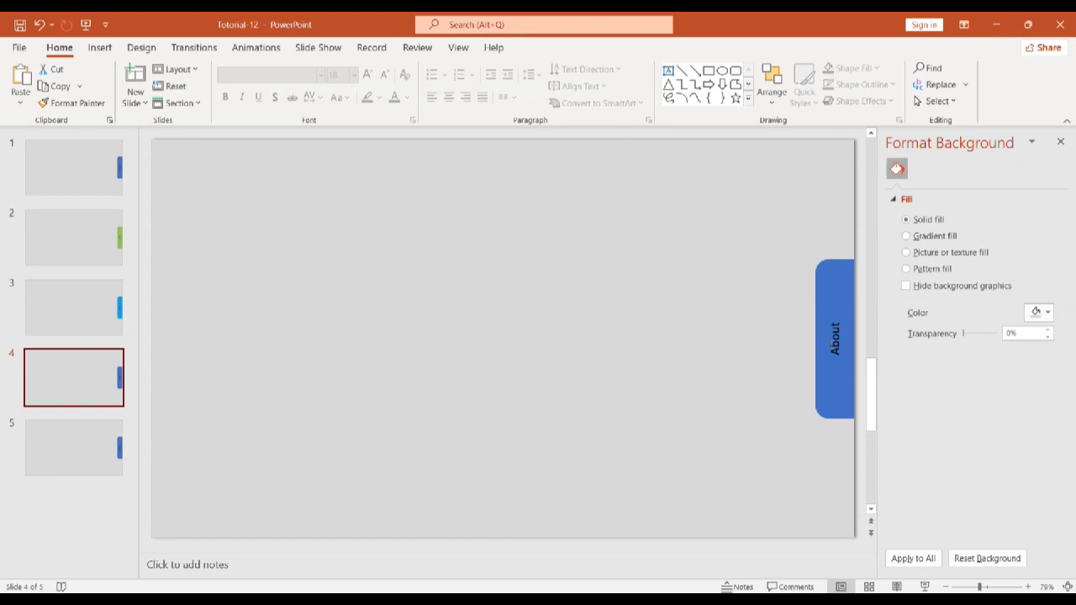
click(837, 340)
key(ctrl+a)
text(Wher)
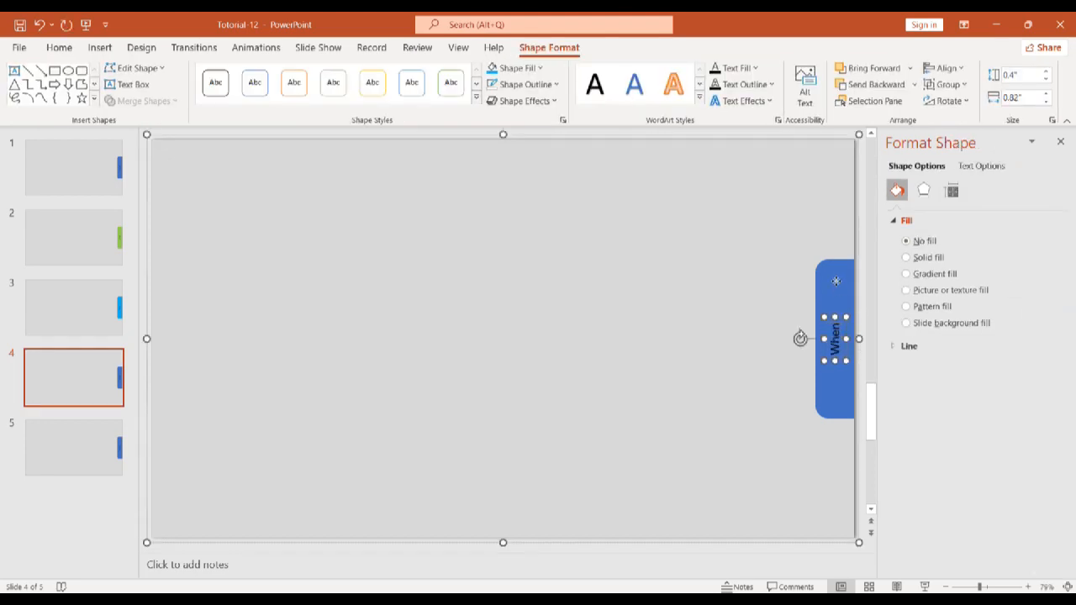
click(861, 315)
click(514, 67)
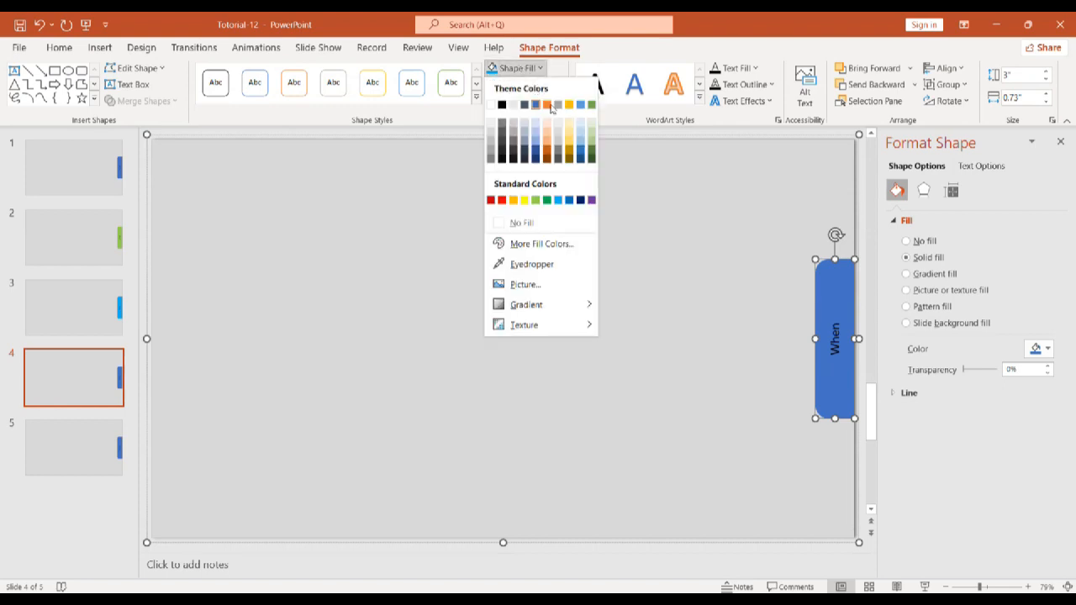
click(514, 202)
Step: On slide 5, change the tab label to "Follow" and fill the tab with standard Yellow
click(70, 458)
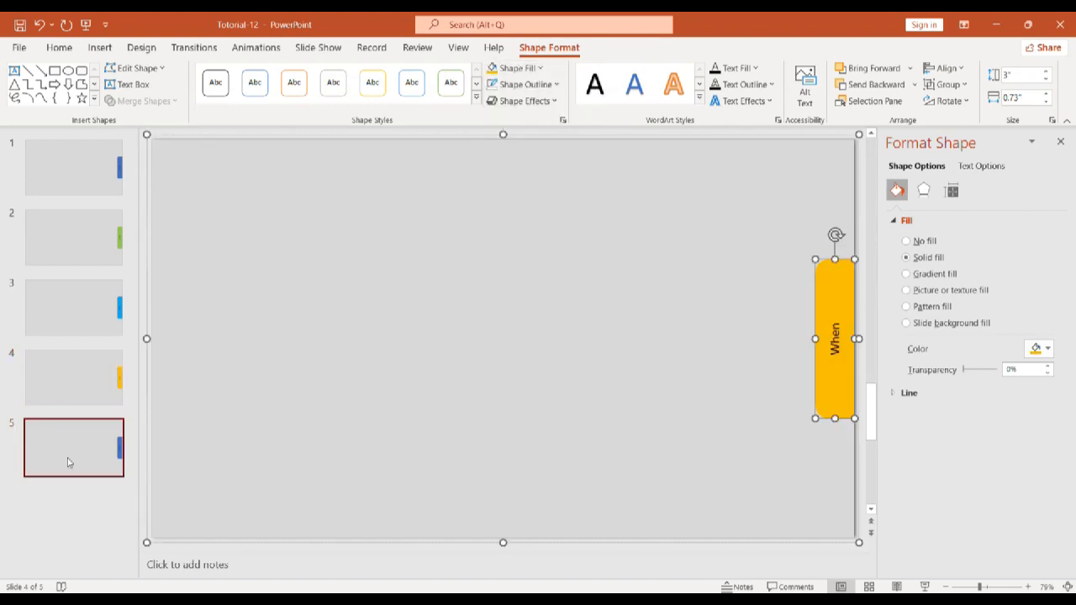
key(ctrl+a)
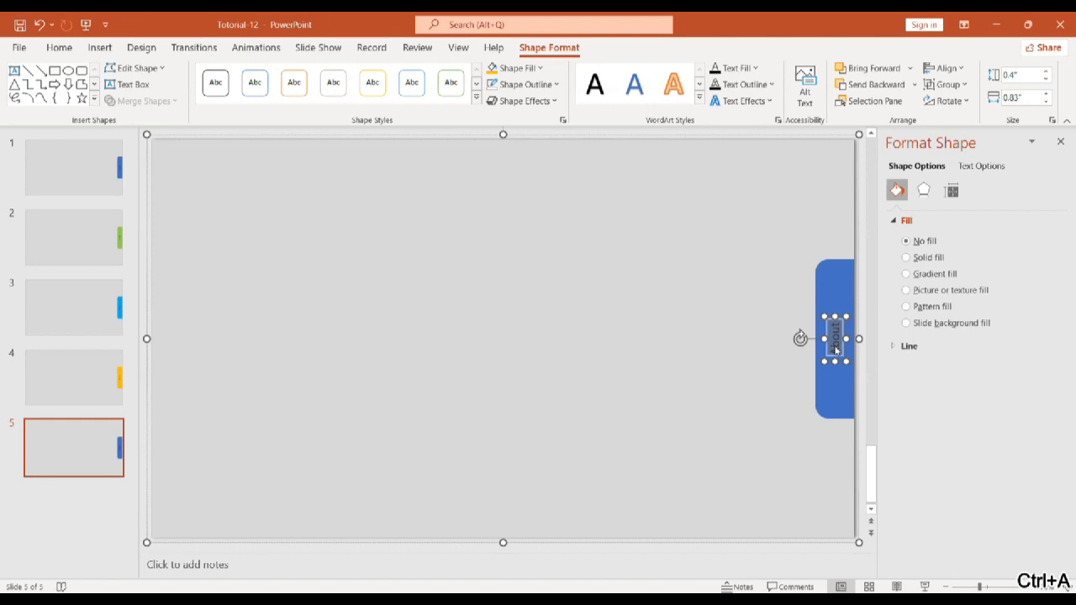
text(Follow)
click(839, 295)
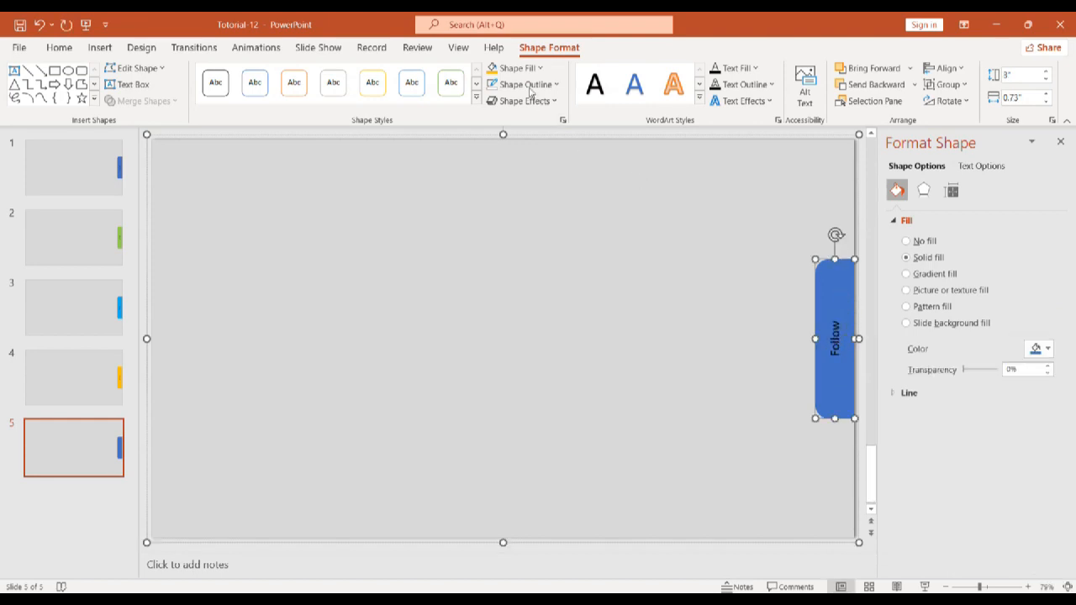
click(512, 68)
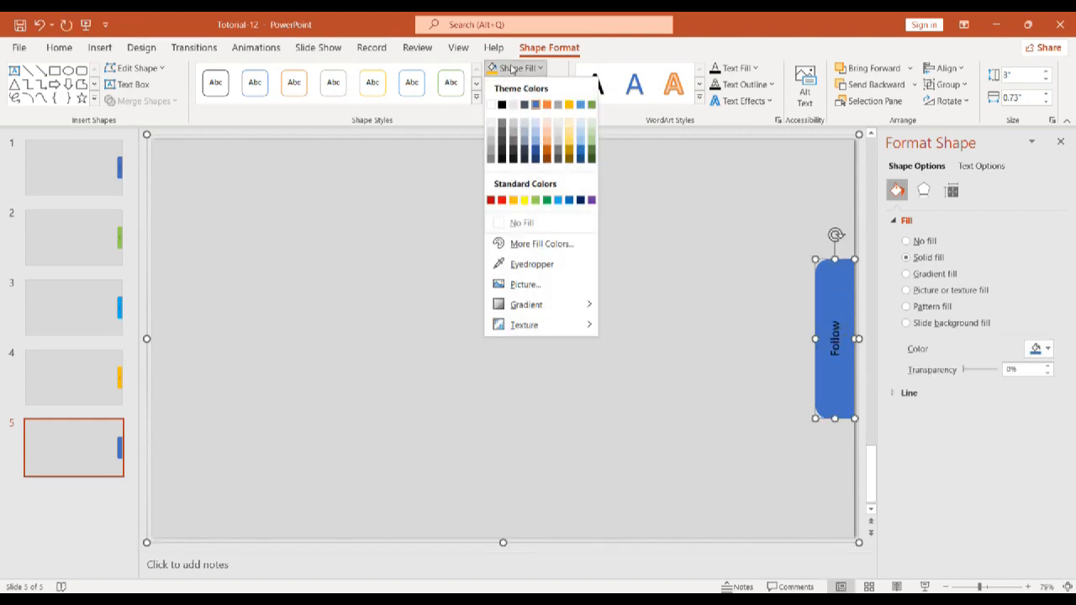
click(525, 201)
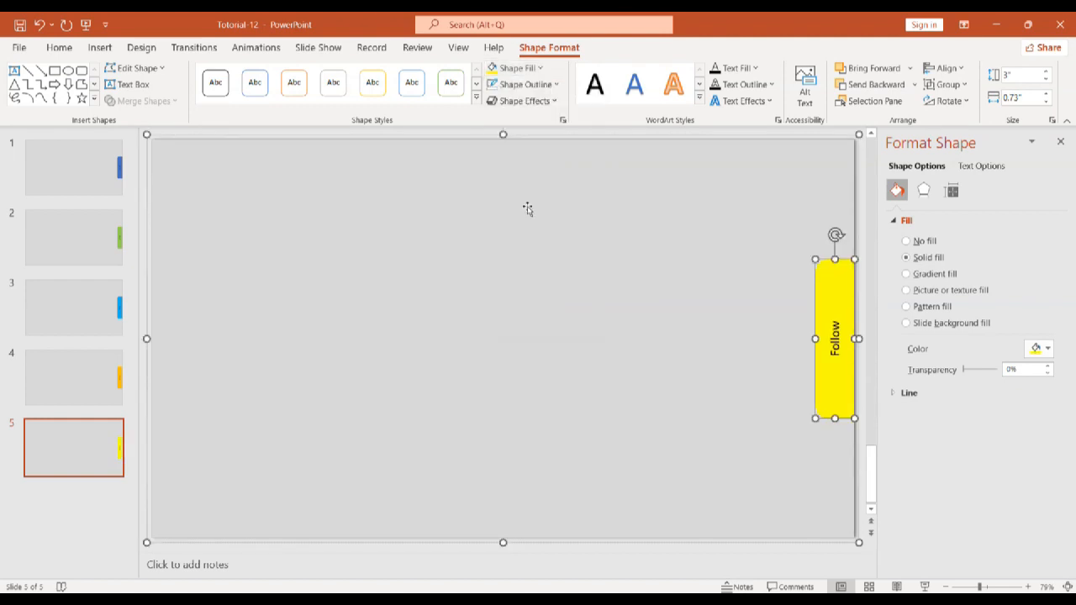
Step: Move the "What" panel group from slide 2 to slide 1, placing its green tab just left of the "About" tab
click(119, 496)
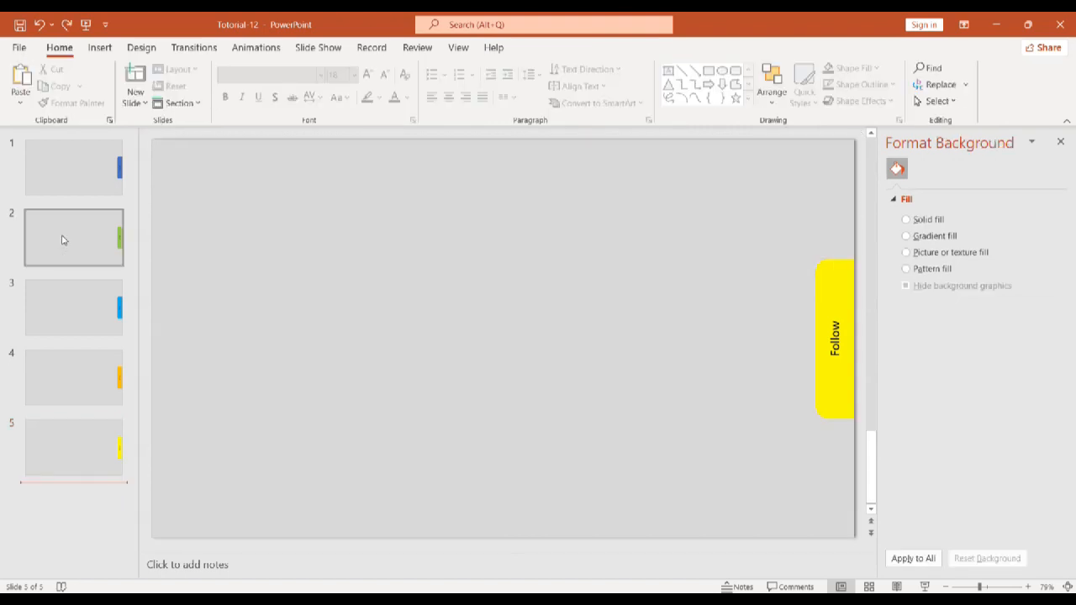
click(62, 238)
click(602, 280)
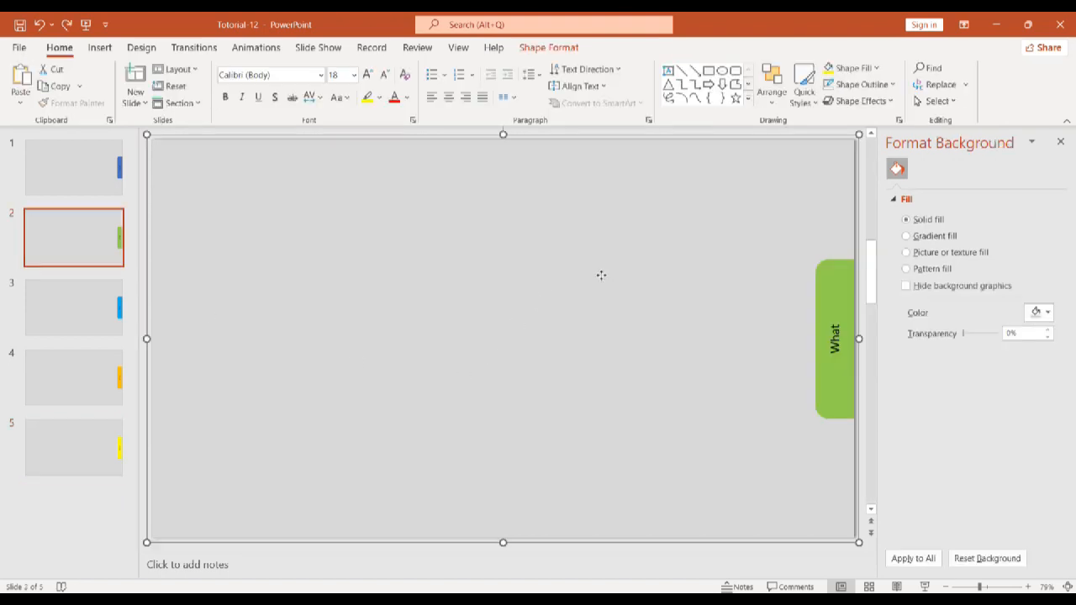
key(ctrl+x)
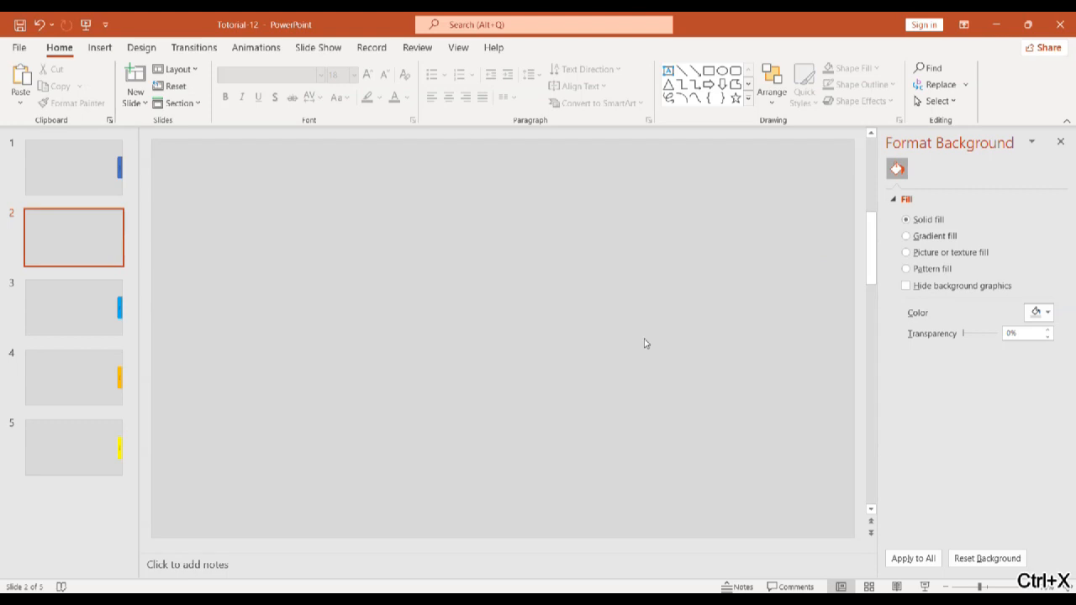
click(106, 168)
key(ctrl+v)
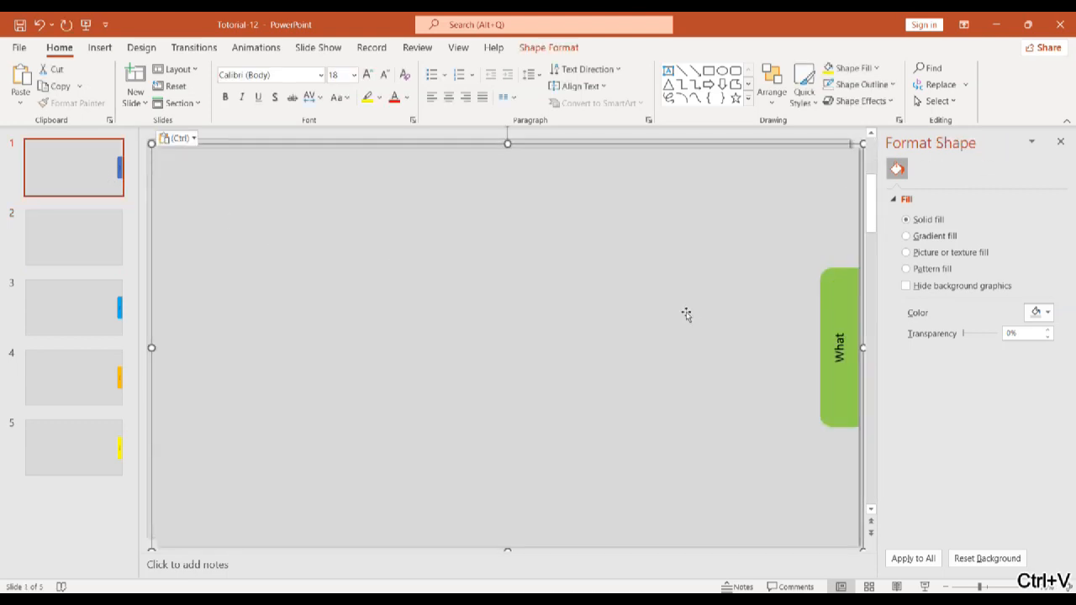
drag(716, 307, 683, 295)
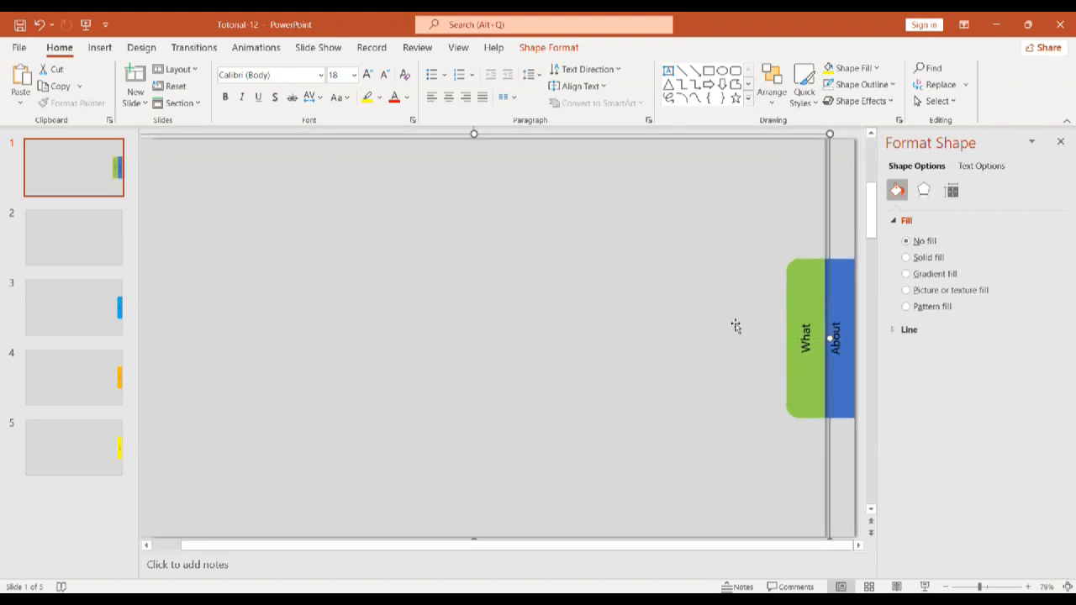
Step: Move the "How" panel group from slide 3 to slide 1, placing its tab just left of the "What" tab
click(91, 308)
click(454, 336)
key(ctrl+x)
click(79, 173)
key(ctrl+v)
drag(769, 372, 706, 360)
Step: Move the "When" panel group from slide 4 to slide 1, lining its tab up vertically just left of the "How" tab
click(96, 391)
click(332, 363)
key(ctrl+x)
click(41, 173)
key(ctrl+v)
drag(759, 398, 652, 389)
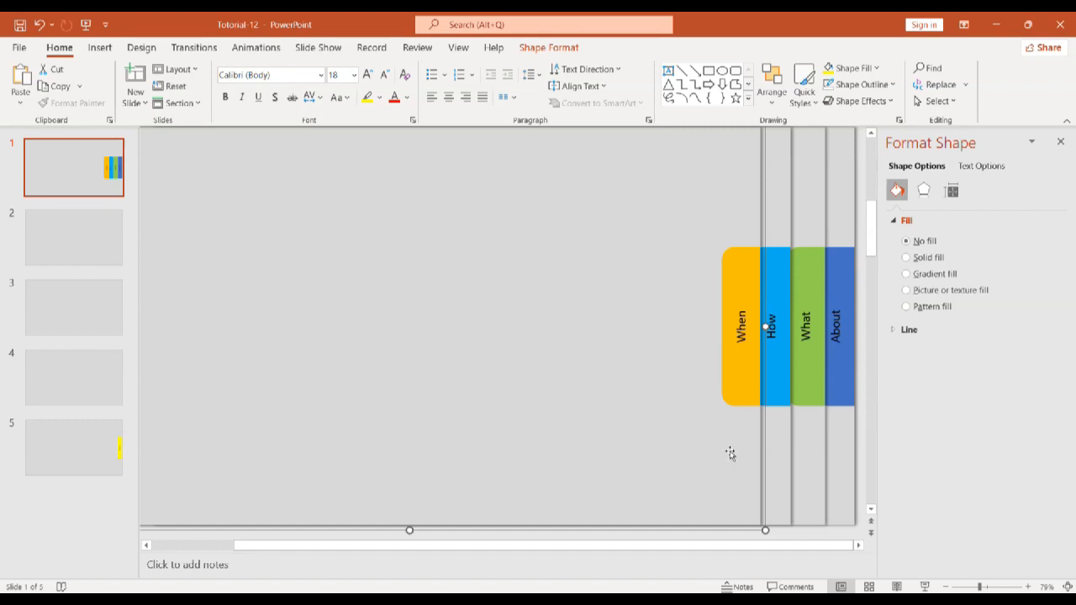
drag(727, 453, 724, 455)
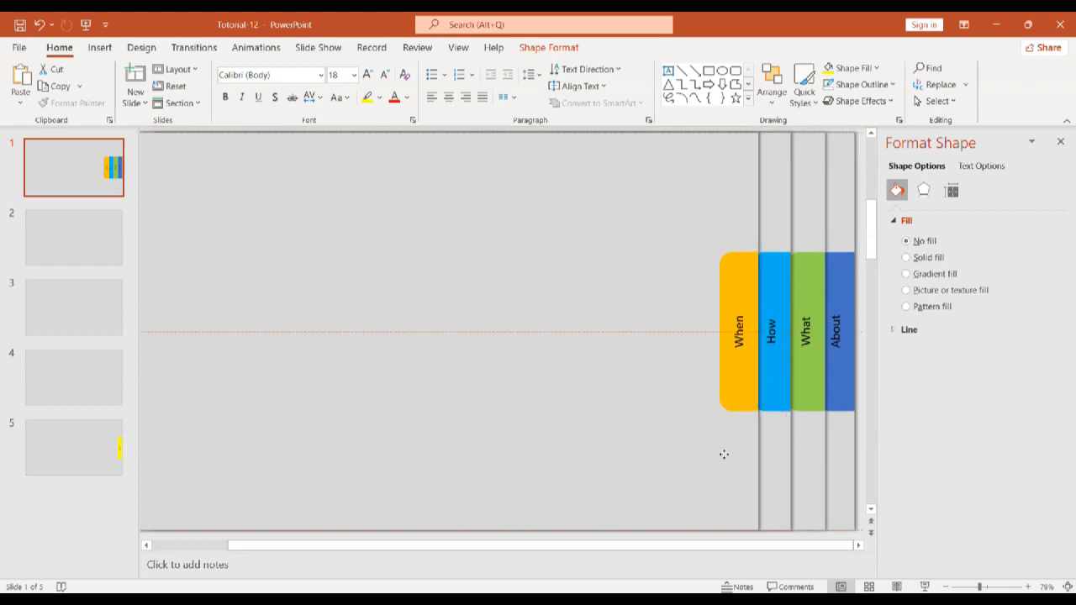
Step: Move the "Follow" panel group from slide 5 to slide 1, placing its yellow tab just left of the "When" tab
click(79, 442)
click(407, 348)
key(ctrl+x)
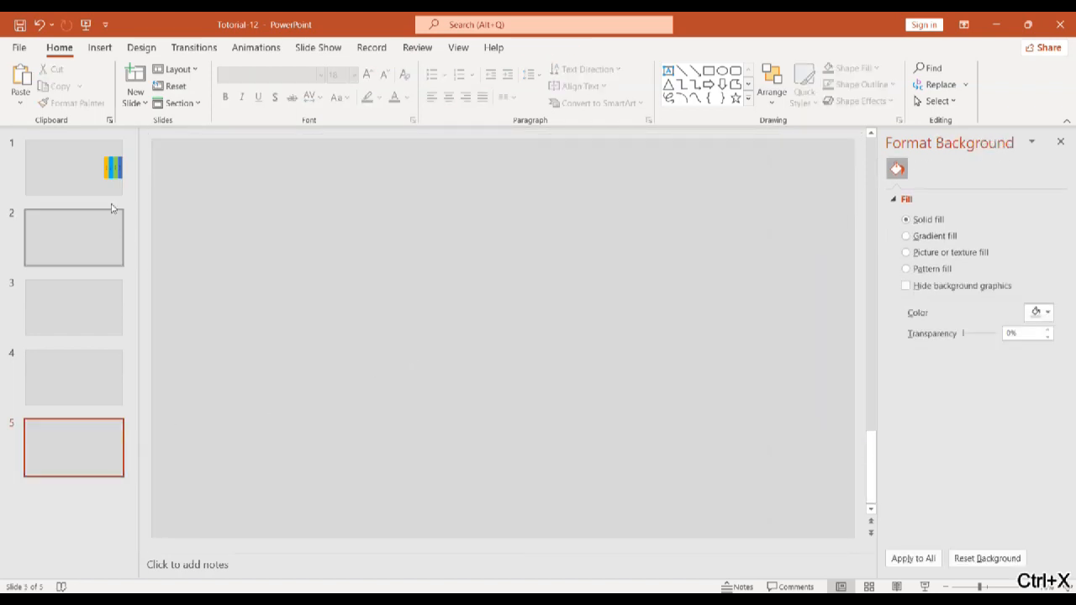
click(84, 169)
key(ctrl+v)
drag(695, 420, 565, 413)
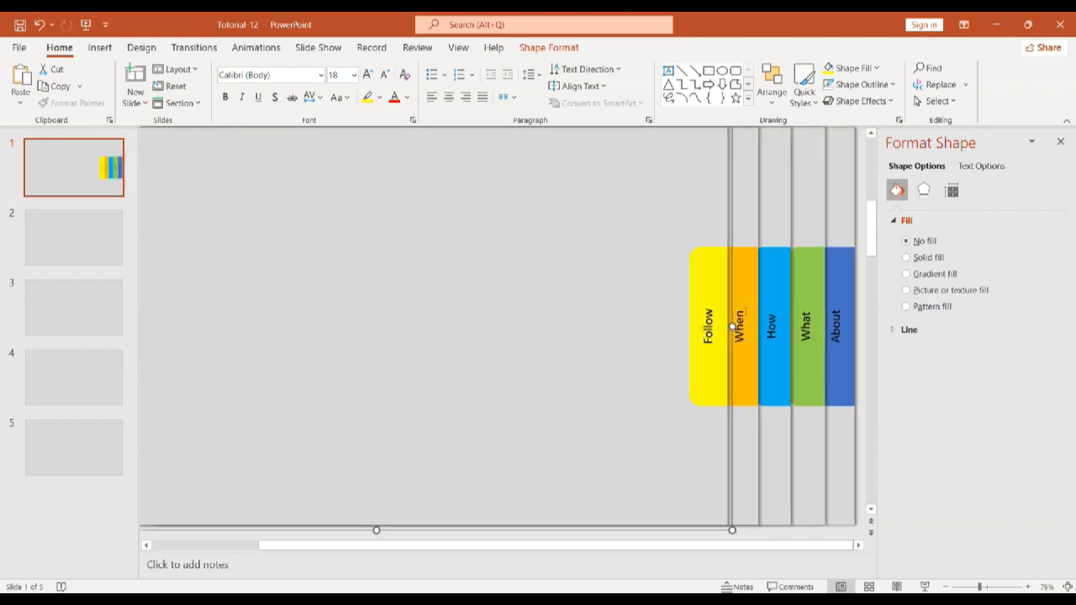